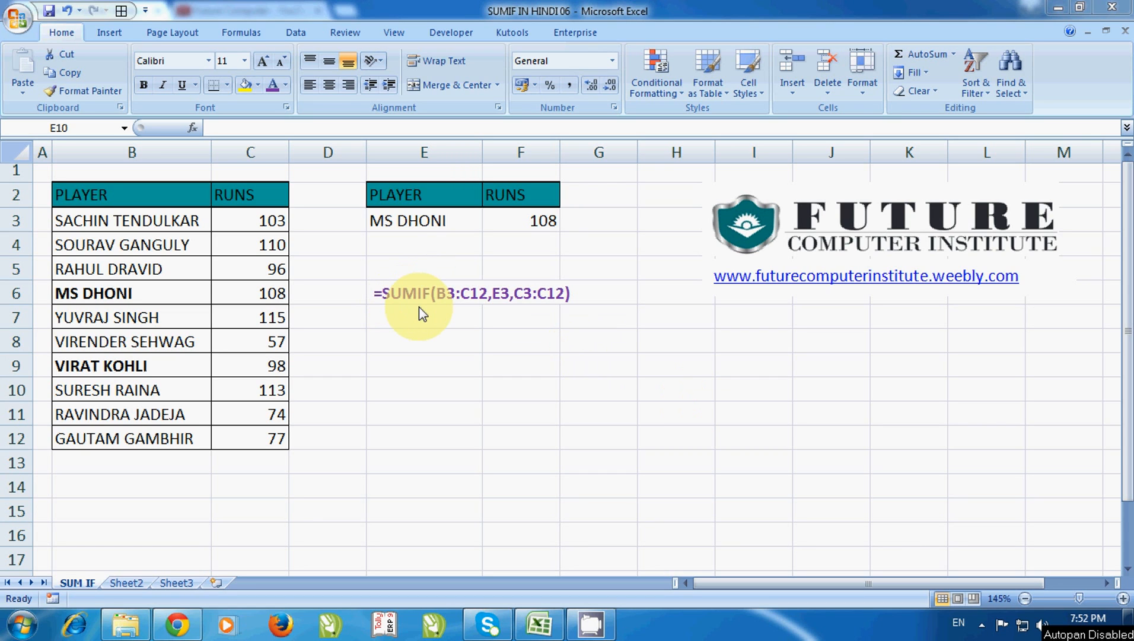
# Examine the PLAYER and RUNS table in B2:C12, including its headers, player names and run values.
pyautogui.click(374, 346)
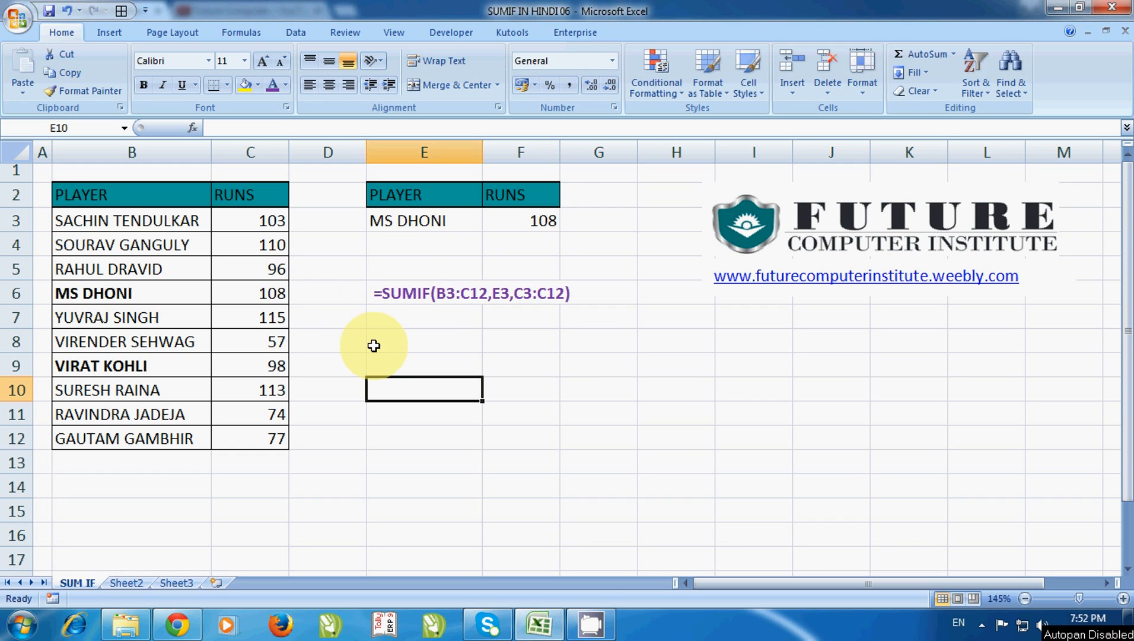
pyautogui.moveTo(81, 193); pyautogui.dragTo(236, 435)
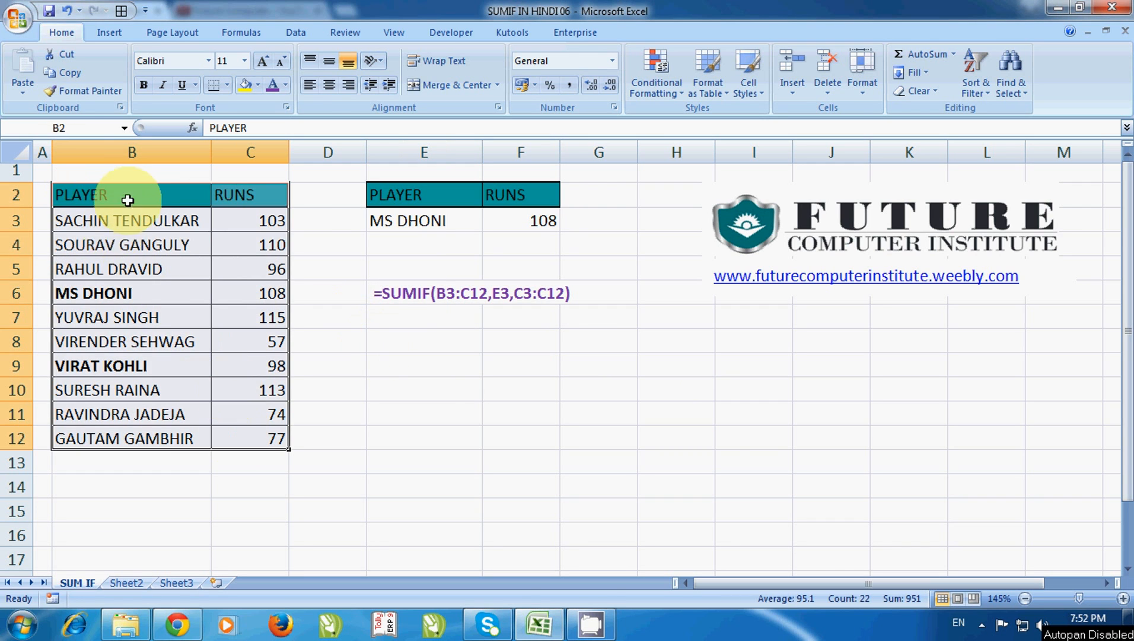
pyautogui.moveTo(126, 198); pyautogui.dragTo(257, 192)
pyautogui.click(257, 192)
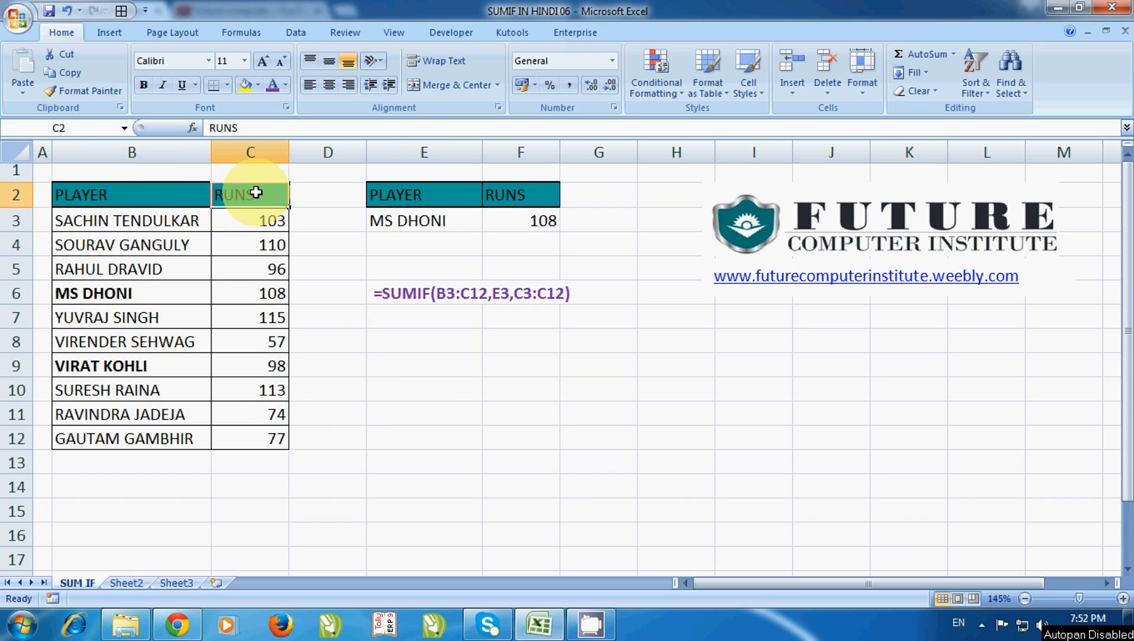
pyautogui.click(139, 222)
pyautogui.moveTo(139, 222); pyautogui.dragTo(126, 244)
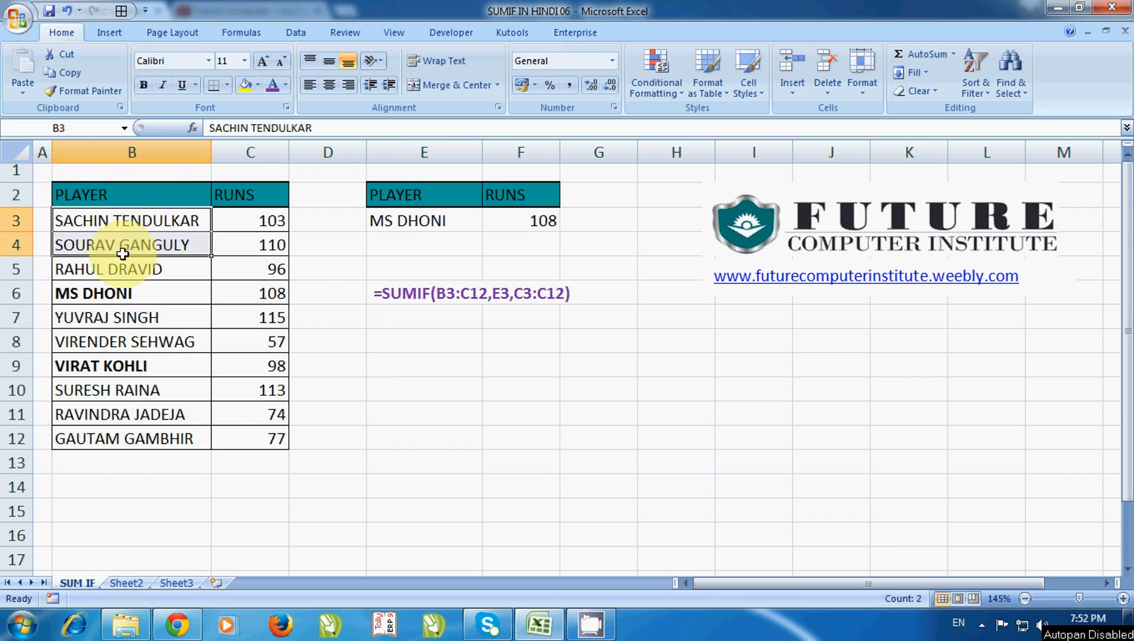
pyautogui.click(128, 249)
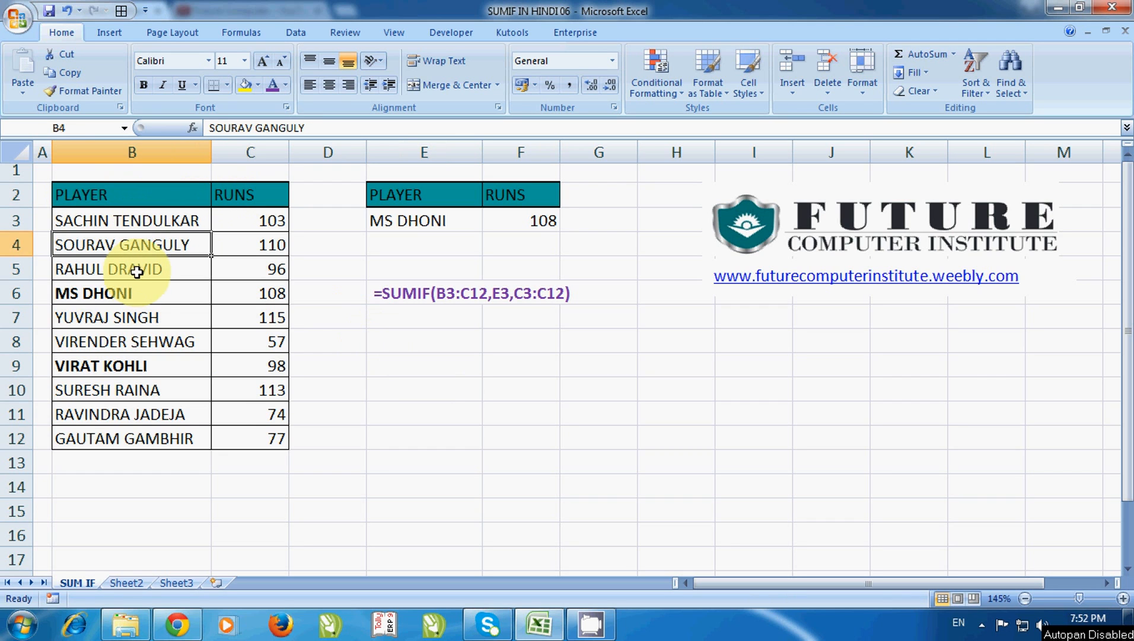
pyautogui.click(137, 272)
pyautogui.click(144, 295)
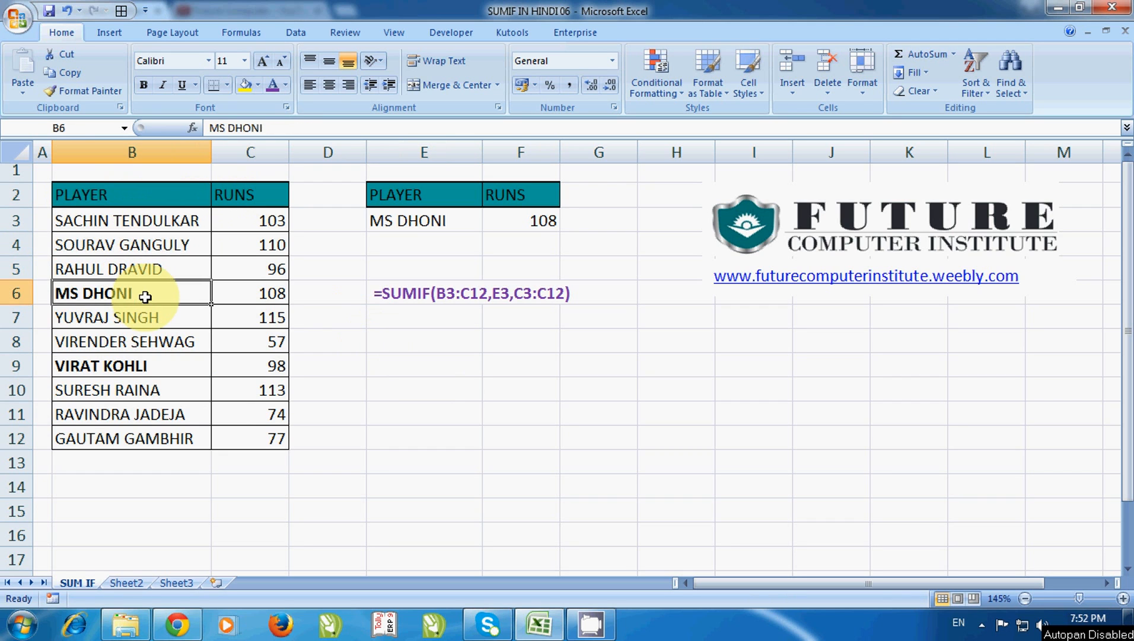
pyautogui.click(143, 332)
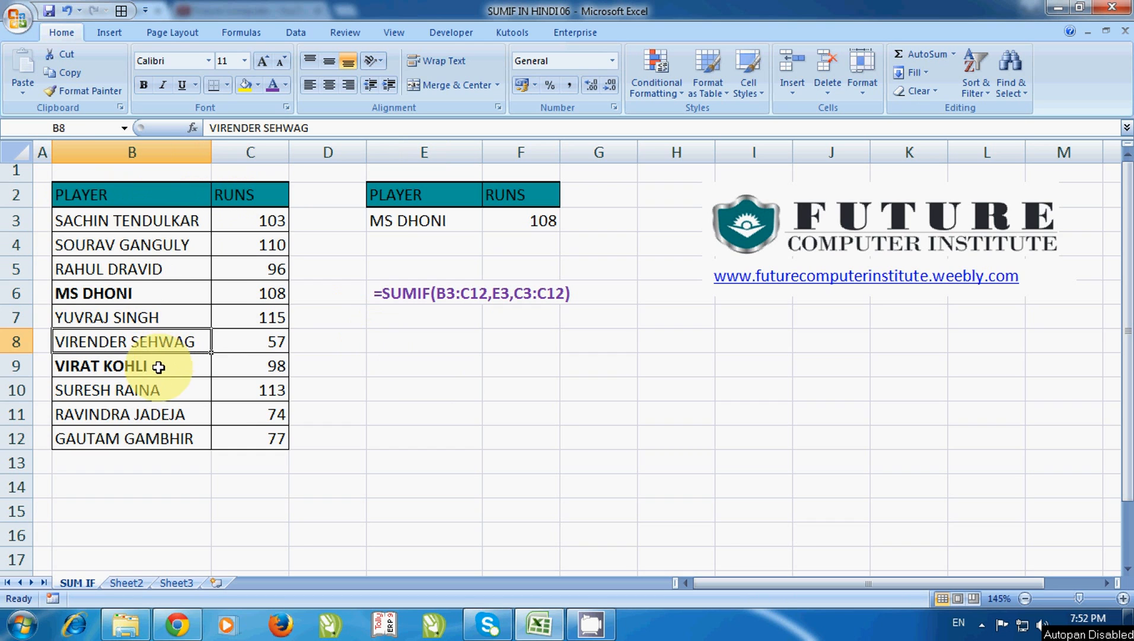
pyautogui.click(158, 368)
pyautogui.click(155, 391)
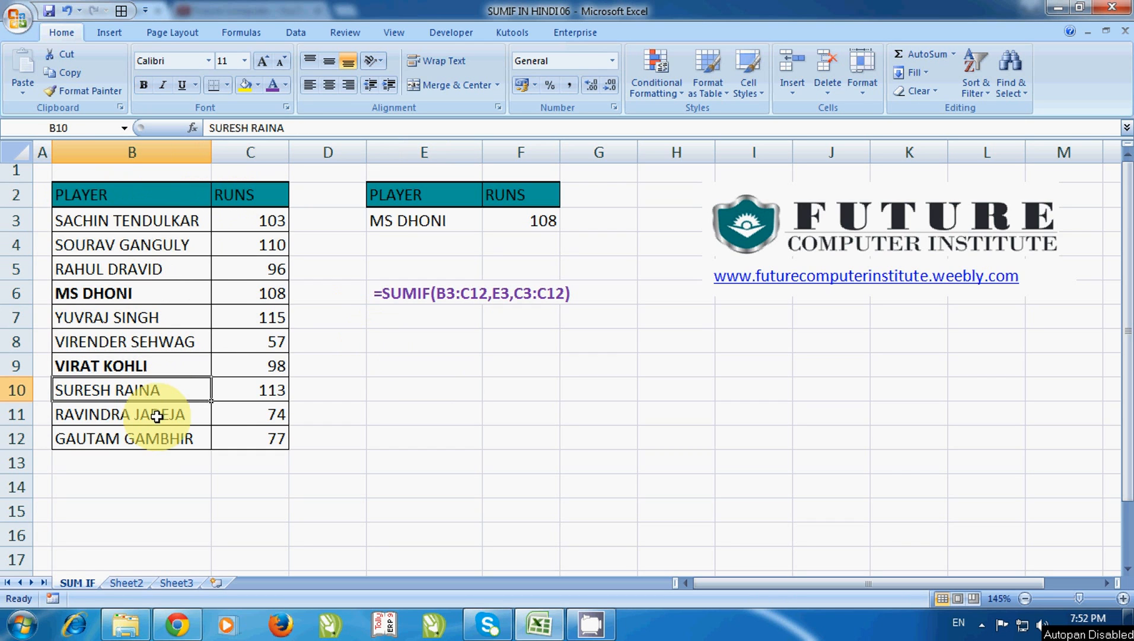
pyautogui.click(159, 415)
pyautogui.click(158, 440)
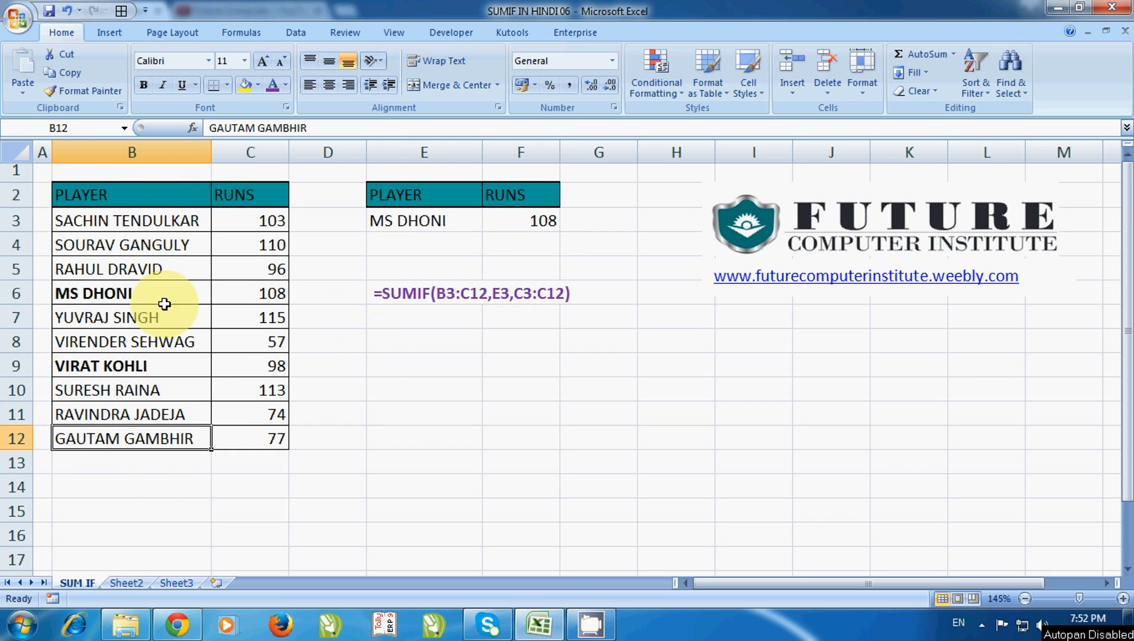
pyautogui.moveTo(152, 220); pyautogui.dragTo(157, 435)
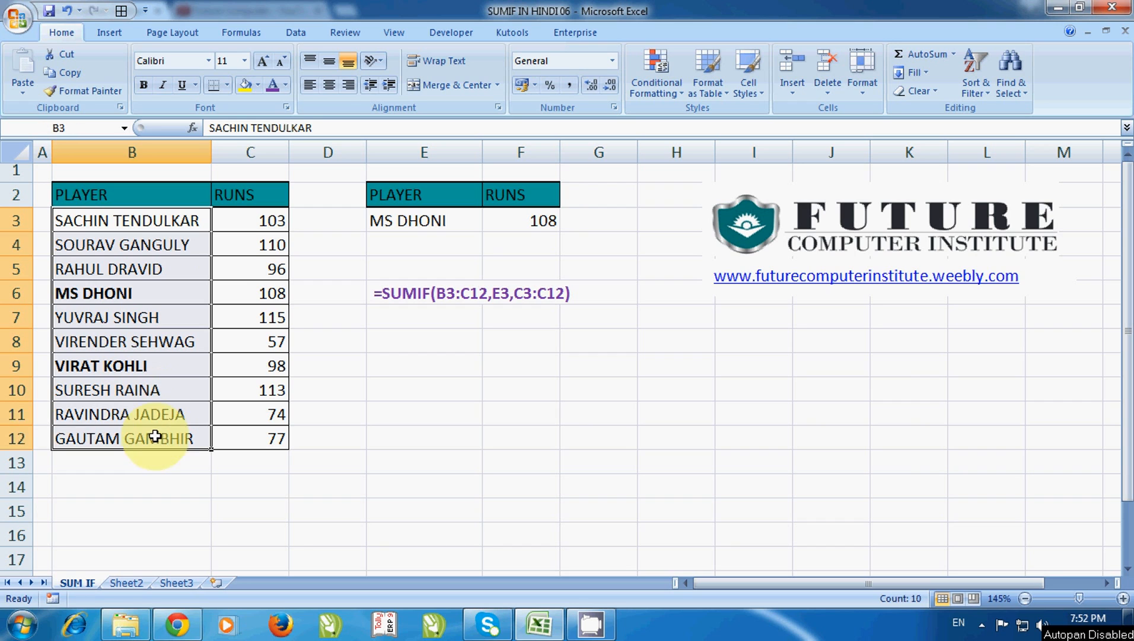
pyautogui.click(235, 224)
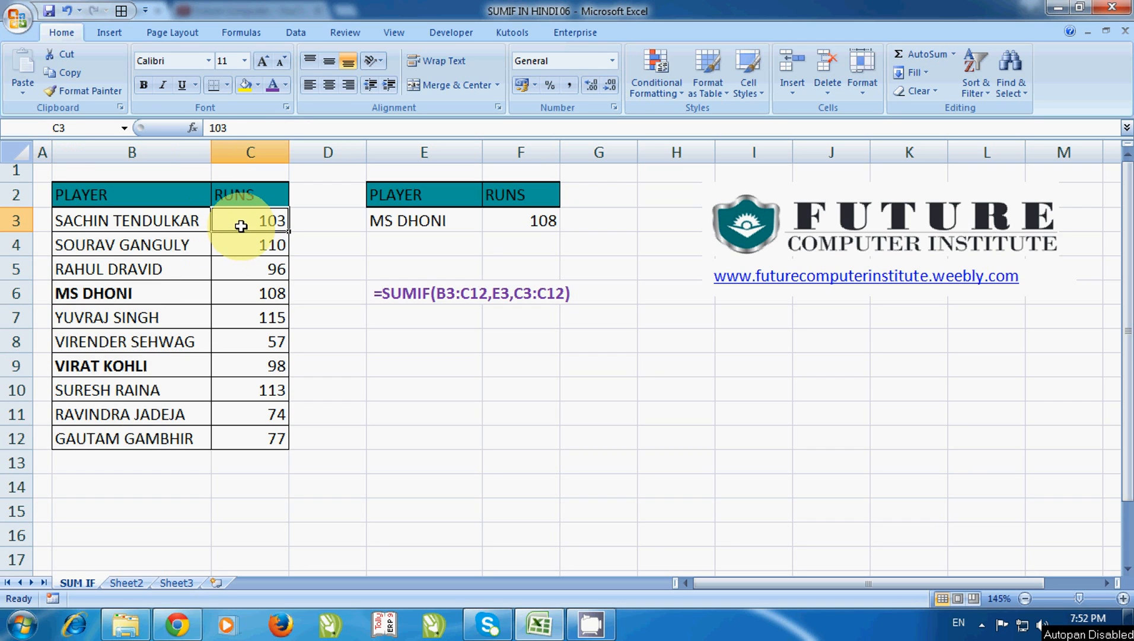
pyautogui.click(267, 295)
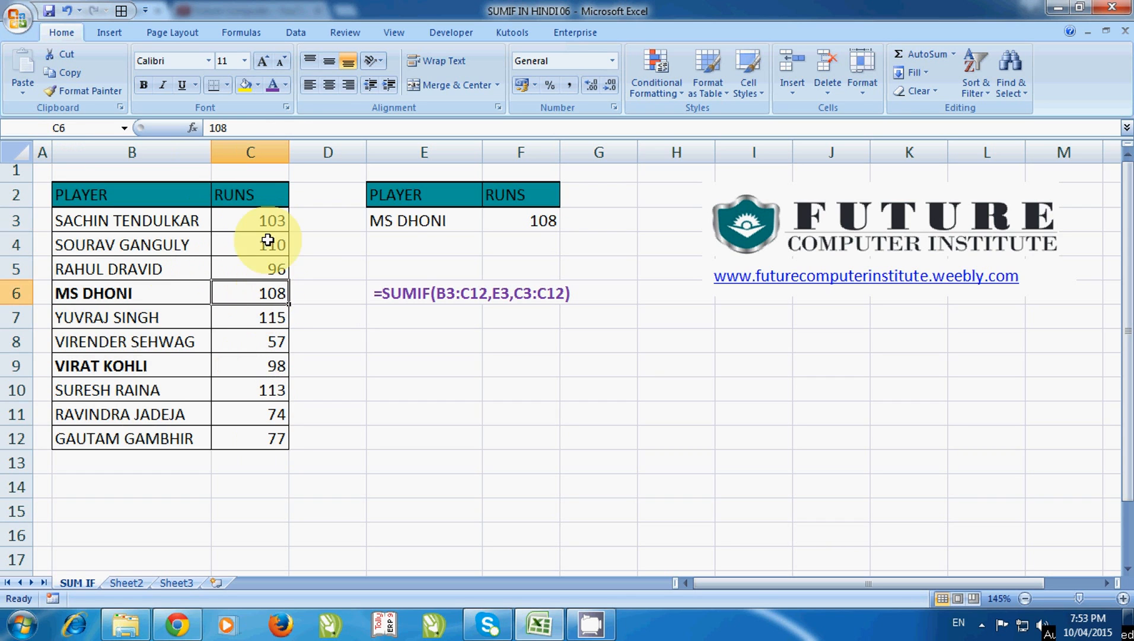
pyautogui.click(271, 220)
pyautogui.click(274, 433)
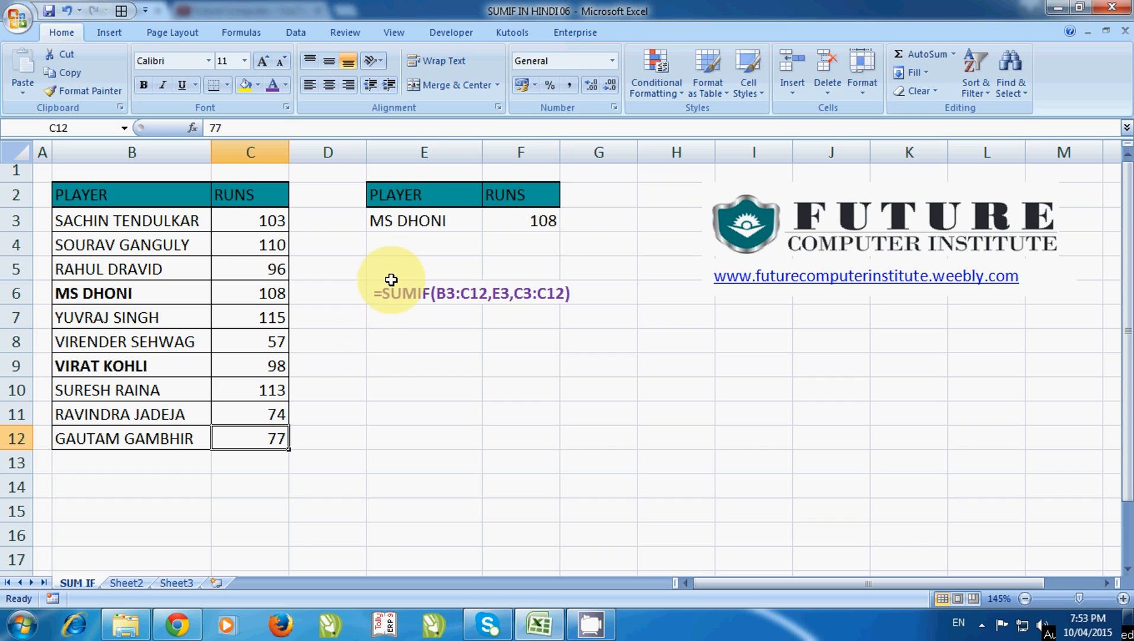
# Examine the lookup table's PLAYER and RUNS headers, the criteria name in E3 and the SUMIF formula in F3.
pyautogui.click(392, 195)
pyautogui.click(89, 193)
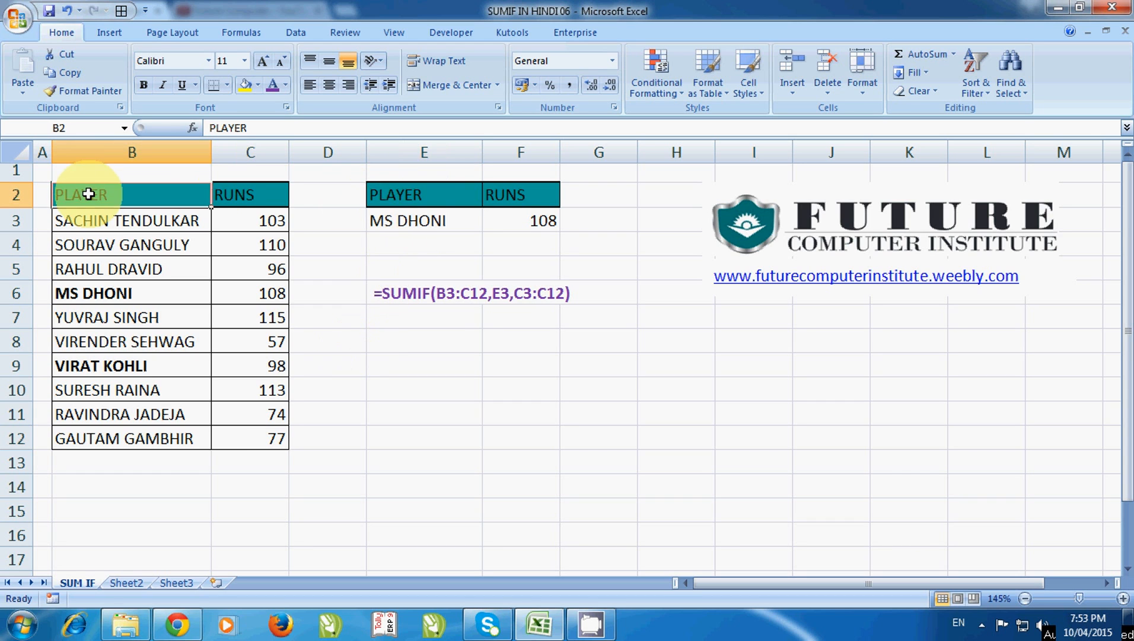
pyautogui.moveTo(401, 183); pyautogui.dragTo(501, 221)
pyautogui.click(499, 245)
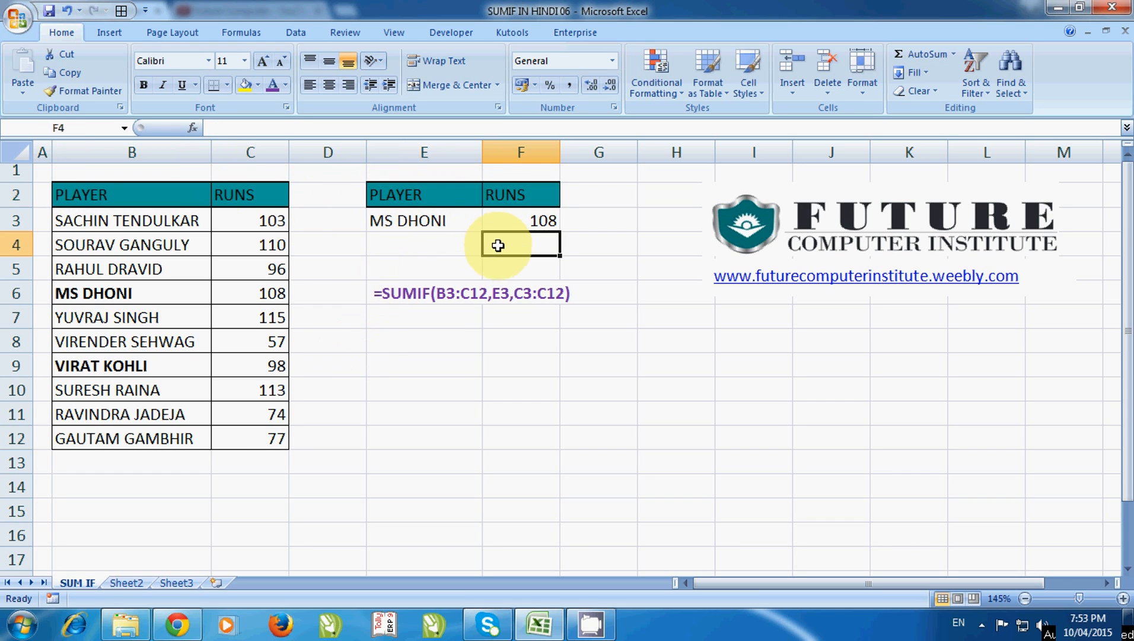
pyautogui.click(415, 221)
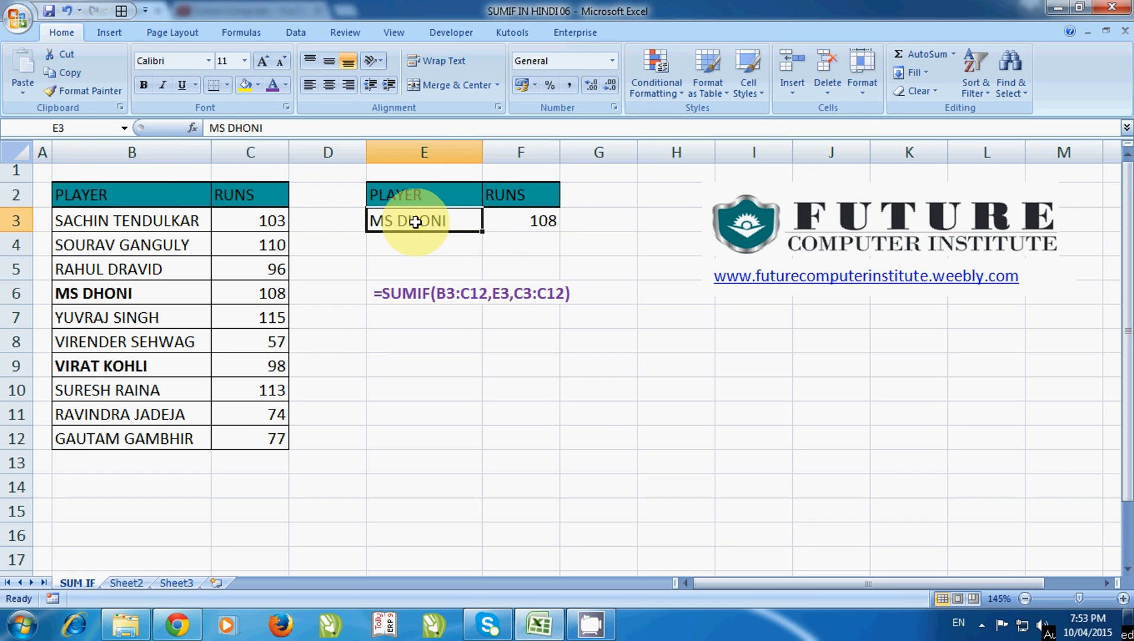
pyautogui.click(536, 221)
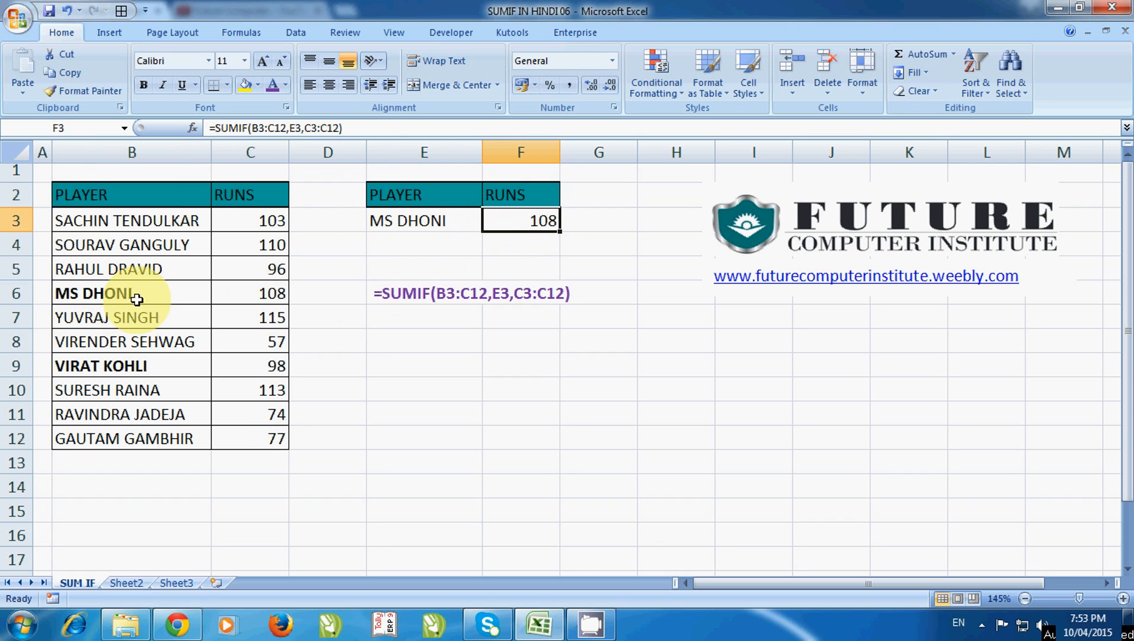
# Replace the lookup player in E3 with VIRAT KOHLI and compare the F3 result with that player's runs in C9.
pyautogui.click(433, 223)
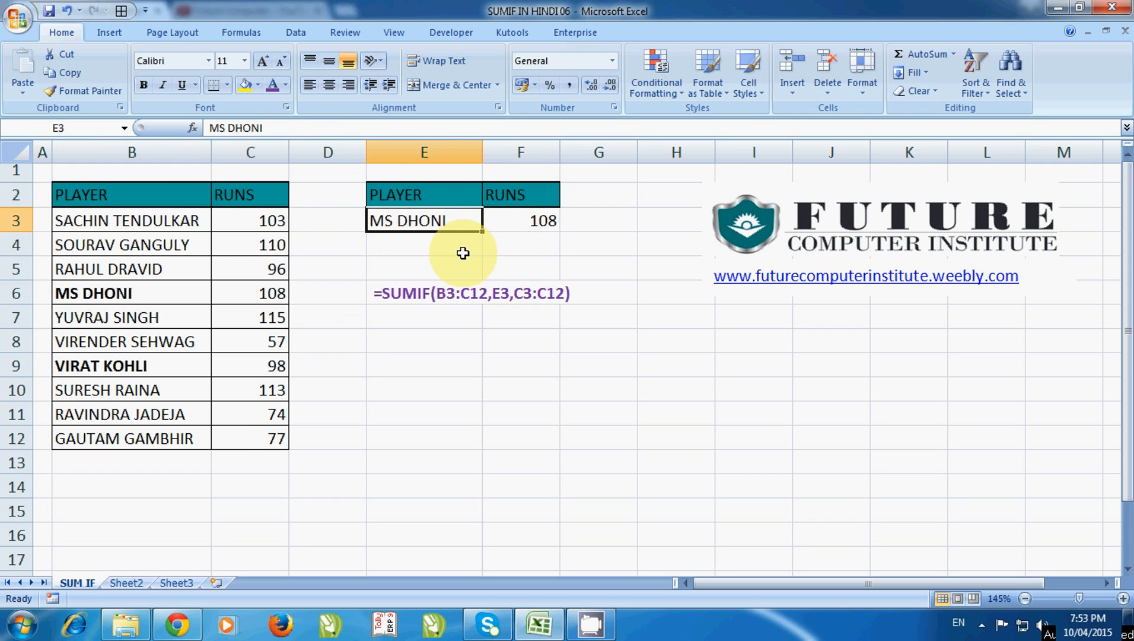
pyautogui.write('VIRAT')
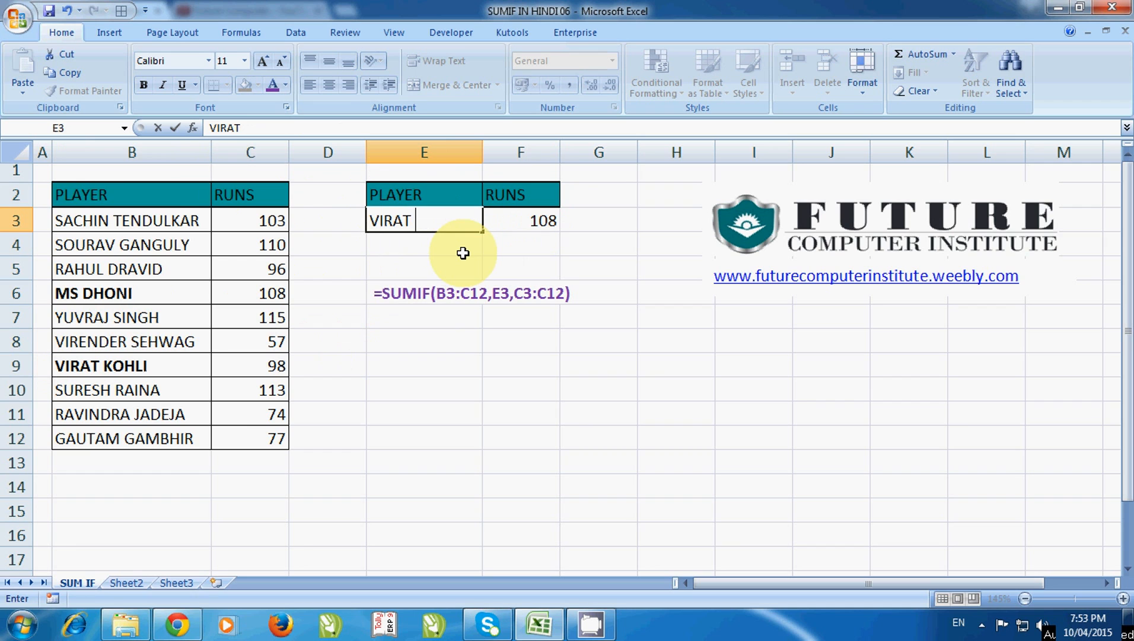
pyautogui.write(' KOHLI')
pyautogui.press('Return')
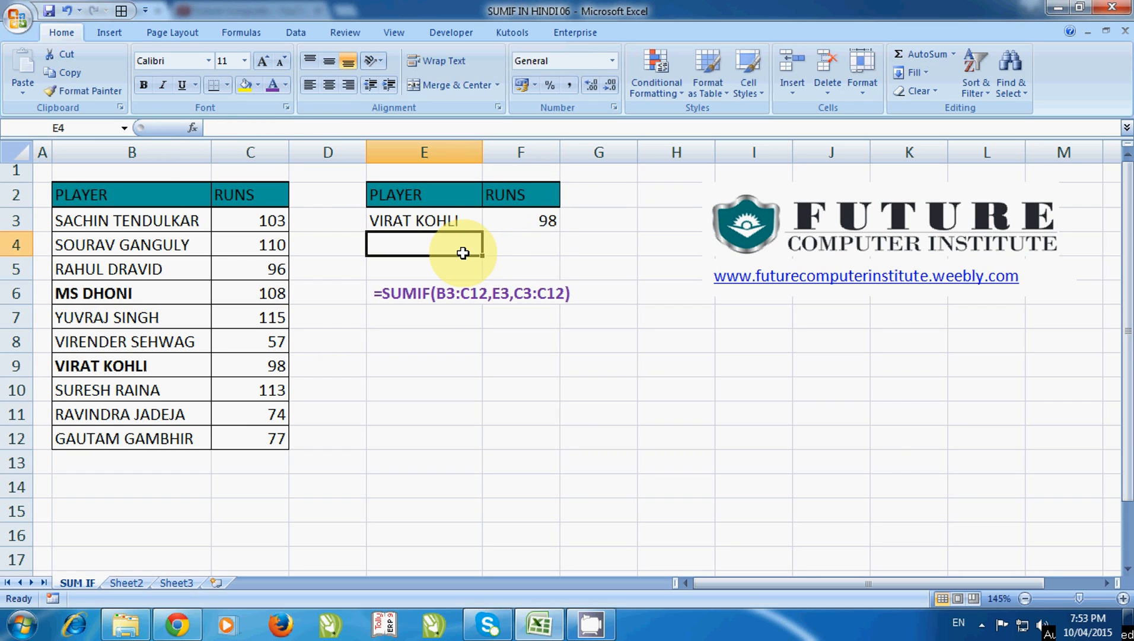
pyautogui.click(523, 221)
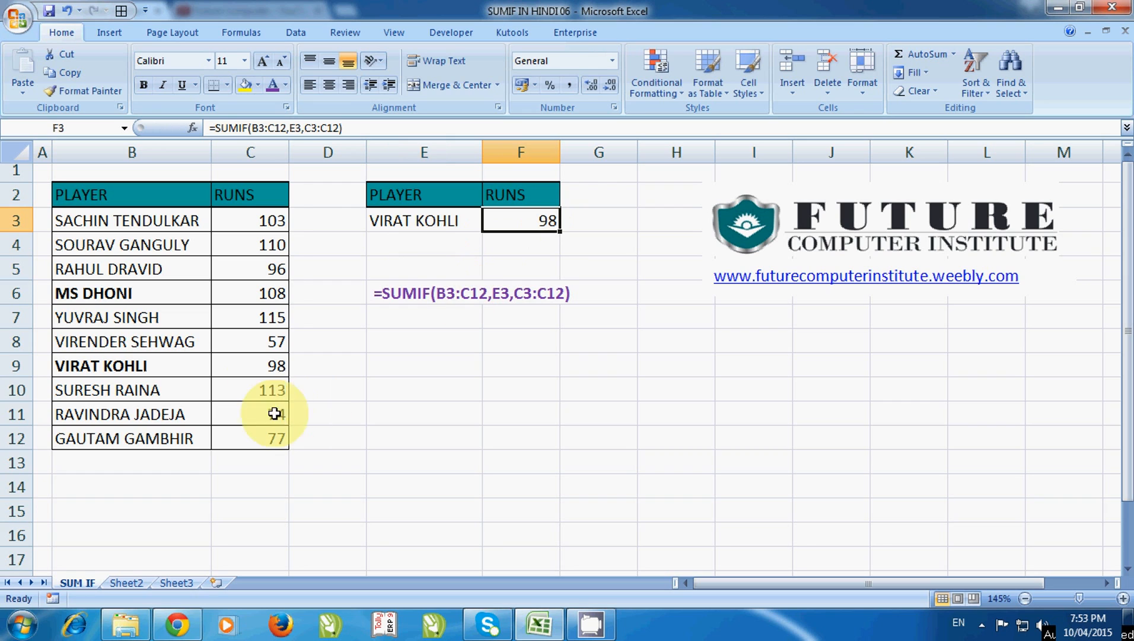
pyautogui.click(281, 371)
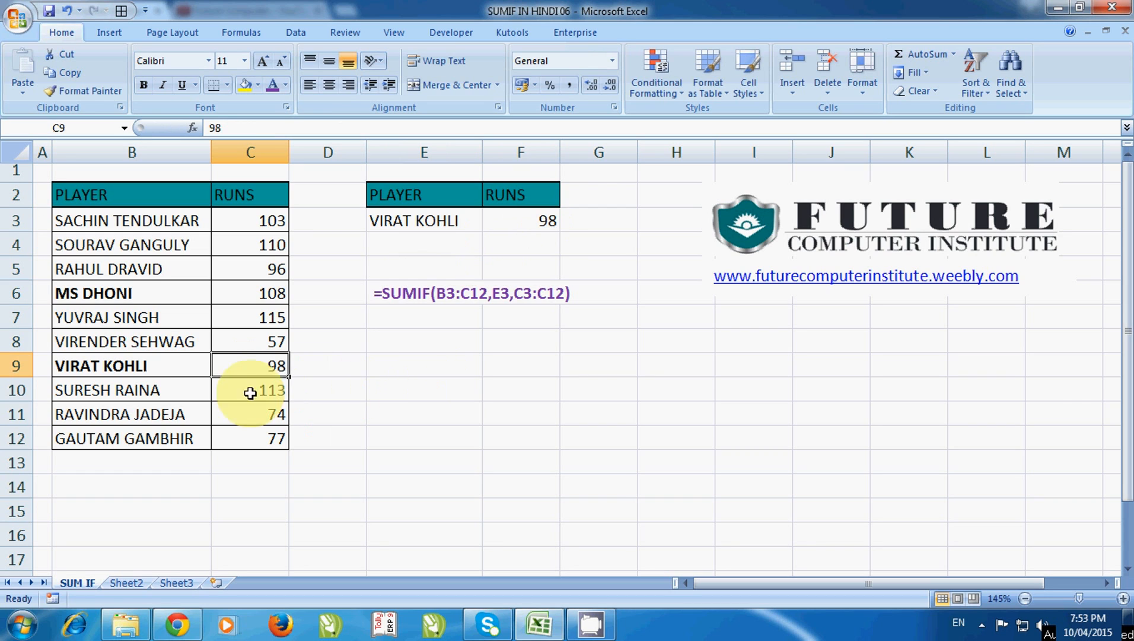
# Examine the MS DHONI and VIRAT KOHLI rows and the empty rows beneath the player table.
pyautogui.click(79, 297)
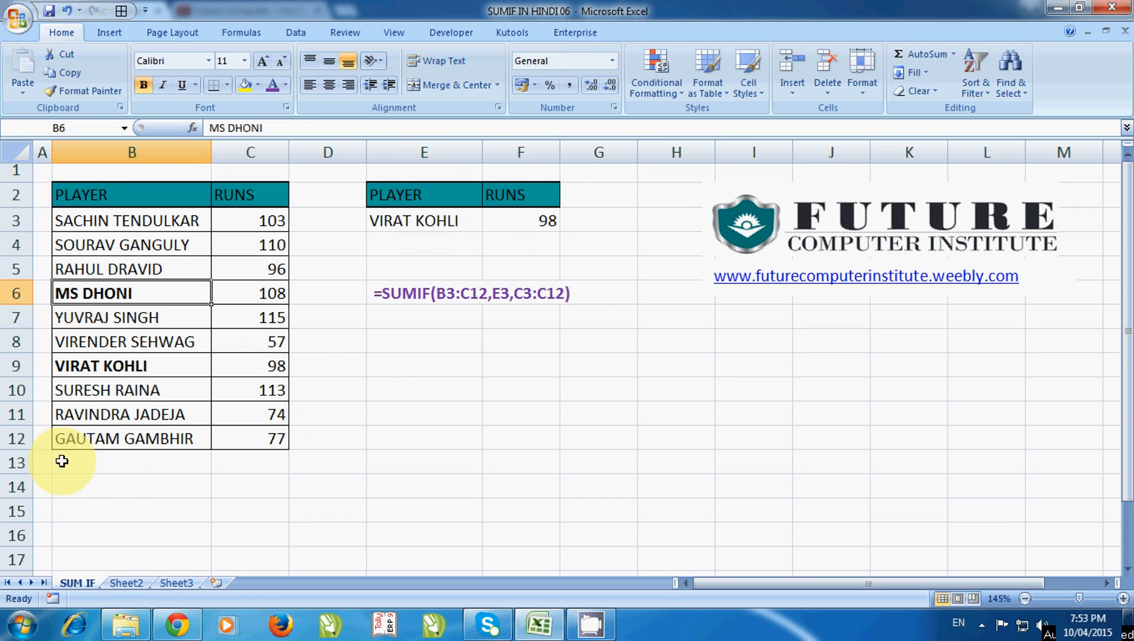
pyautogui.click(184, 460)
pyautogui.click(251, 462)
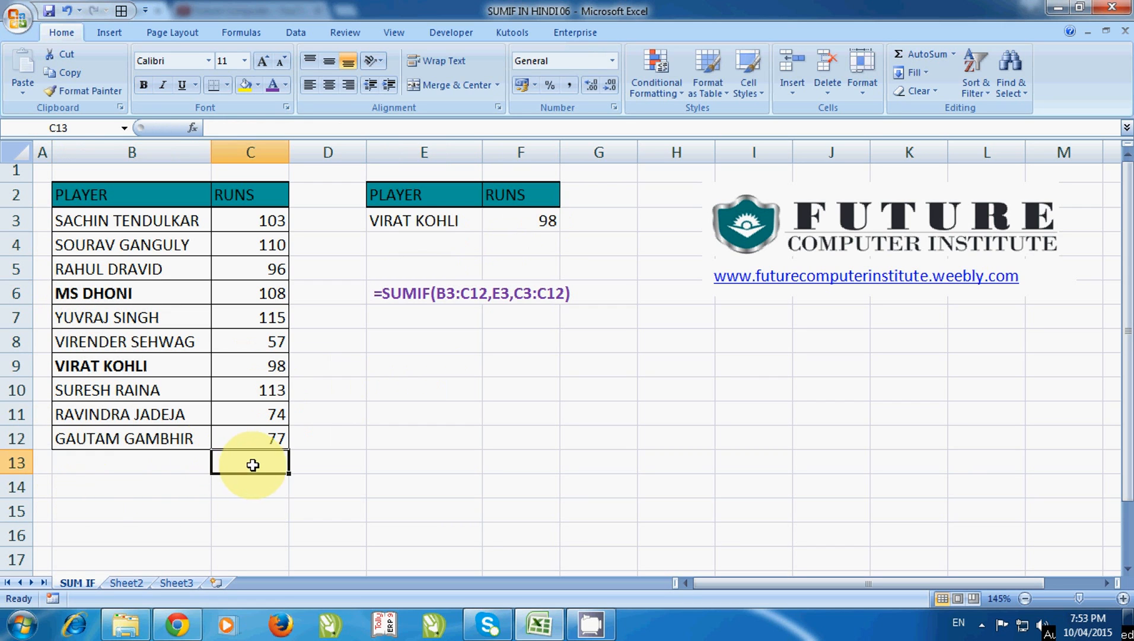
pyautogui.click(103, 371)
pyautogui.click(182, 480)
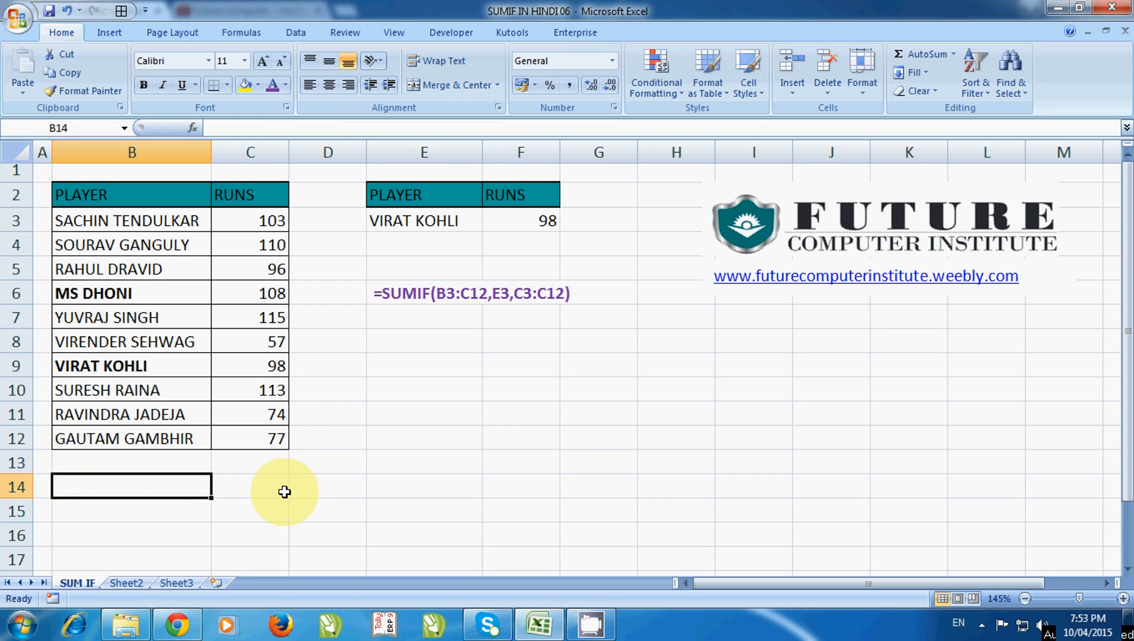
pyautogui.click(285, 492)
pyautogui.click(68, 440)
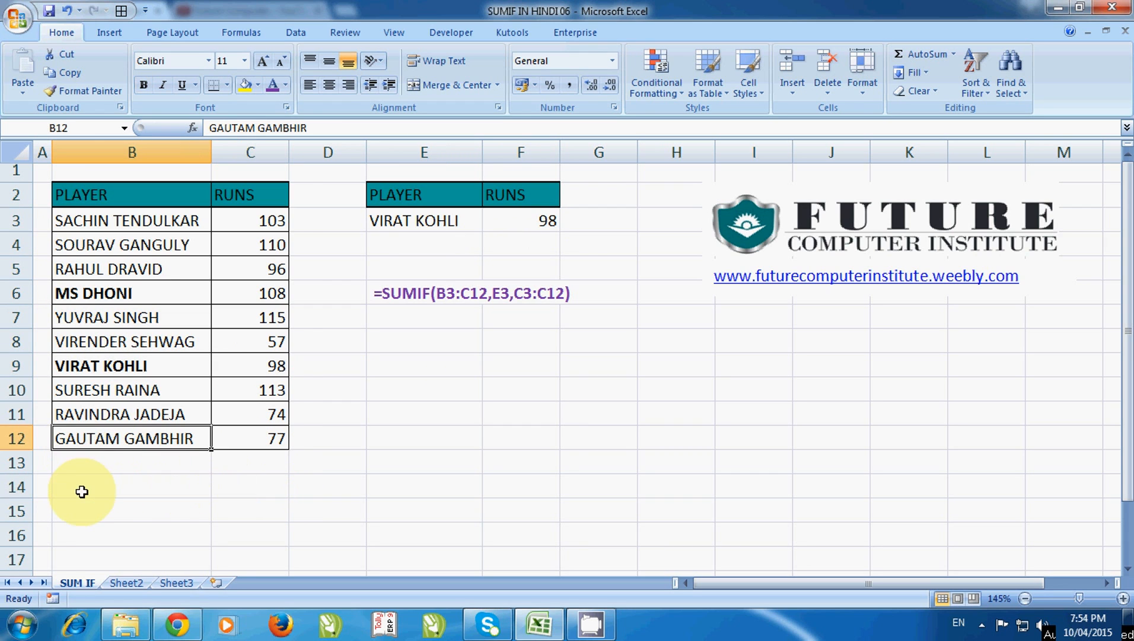
pyautogui.click(143, 509)
pyautogui.click(261, 500)
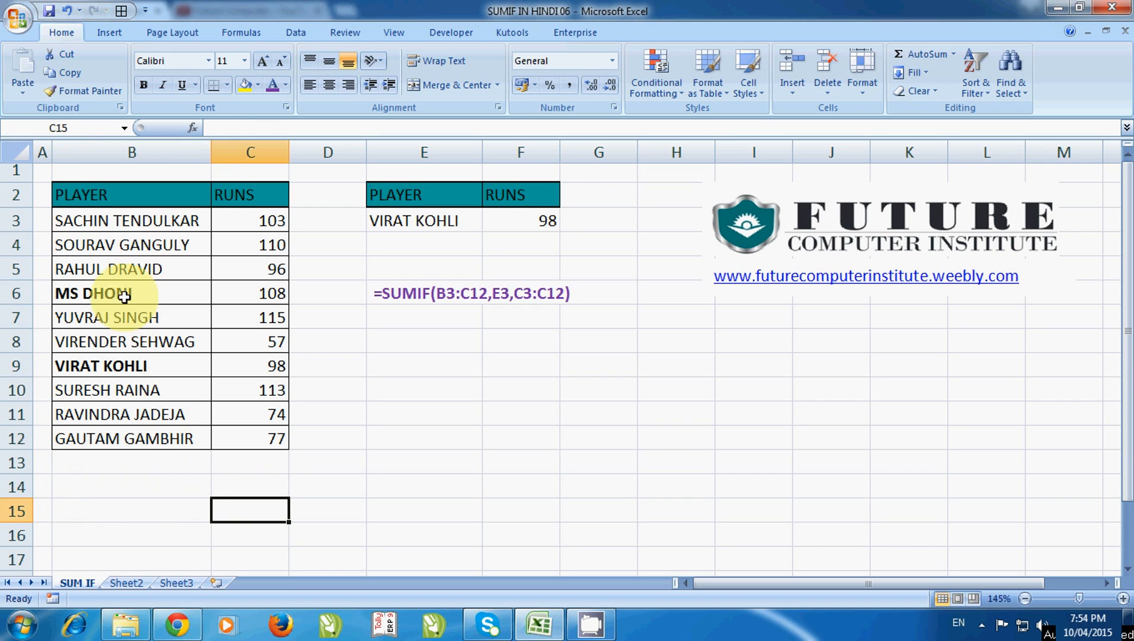
pyautogui.click(276, 297)
pyautogui.keyDown('ctrl'); pyautogui.click(269, 458); pyautogui.keyUp('ctrl')
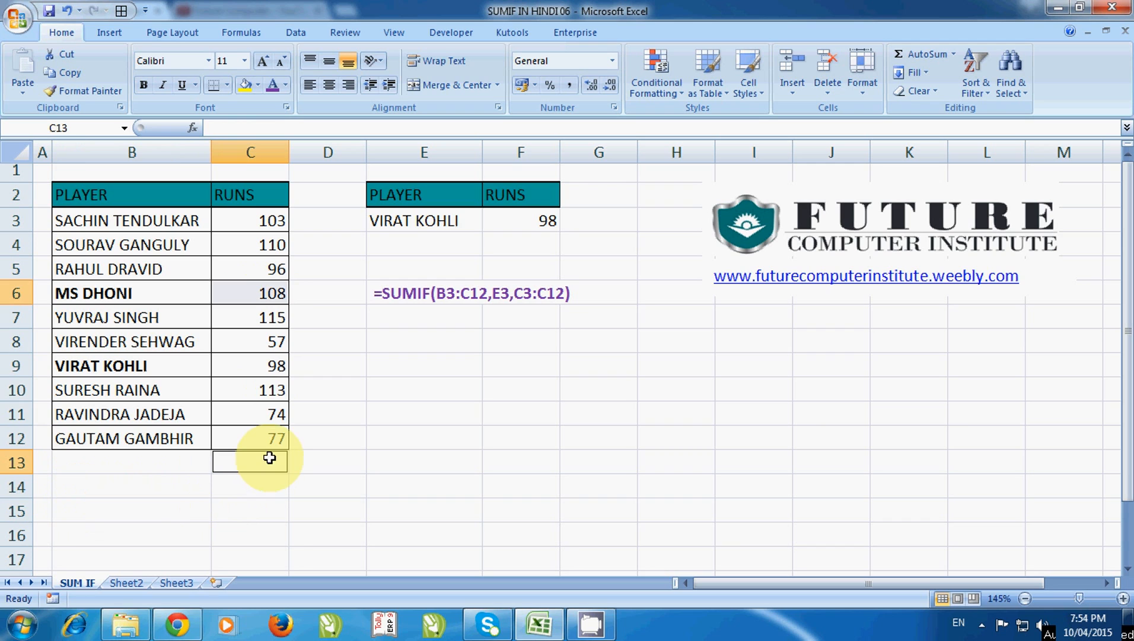
pyautogui.click(115, 292)
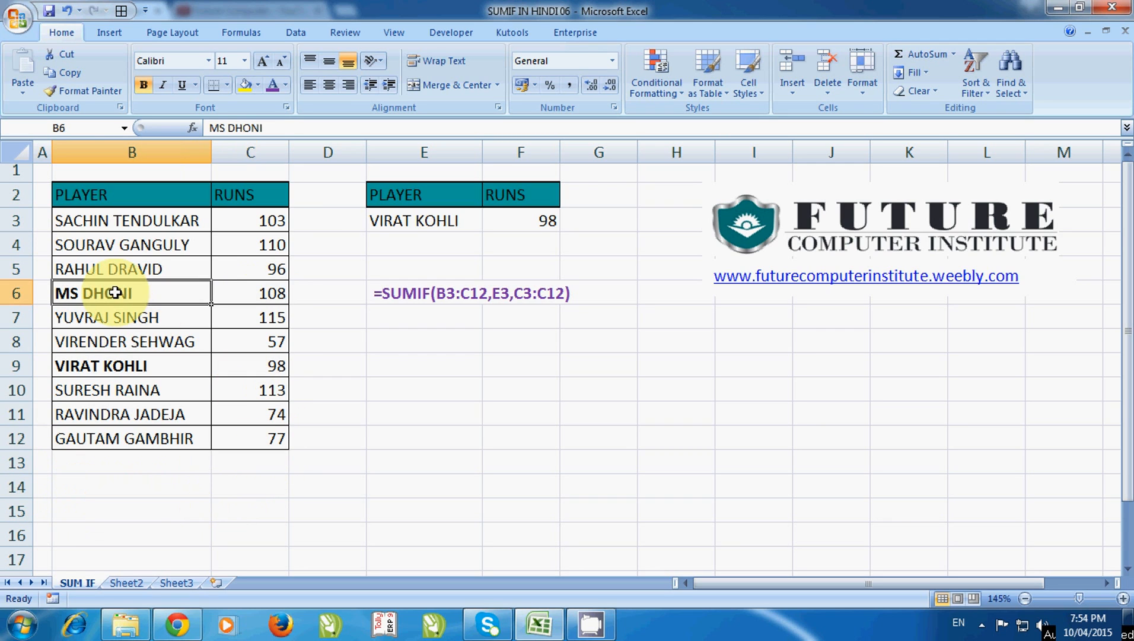
pyautogui.click(275, 297)
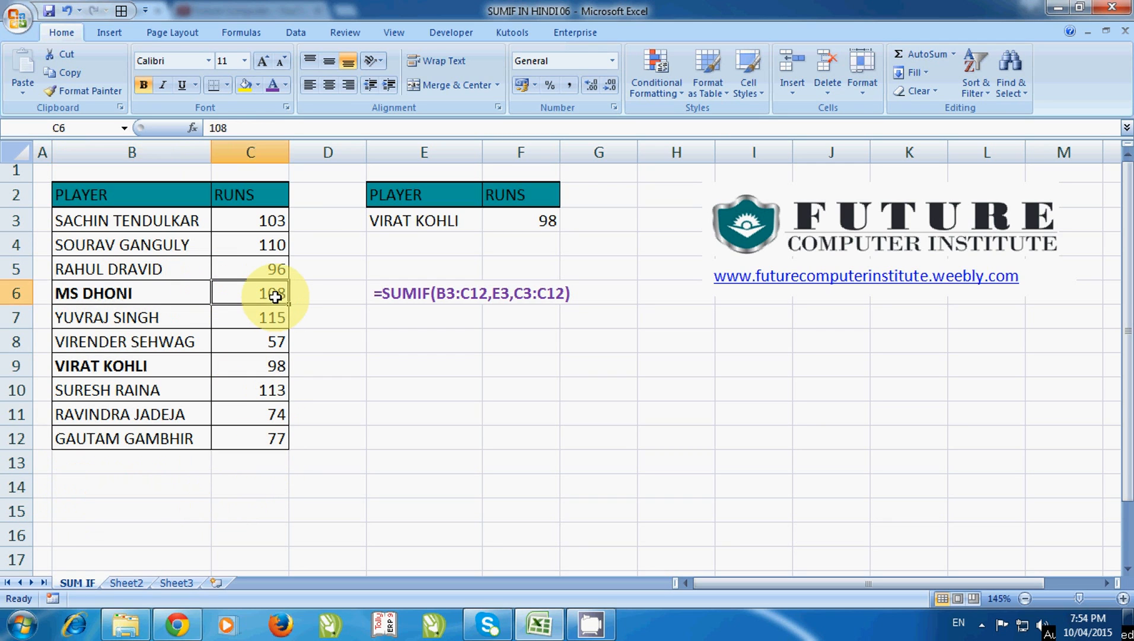
pyautogui.click(279, 456)
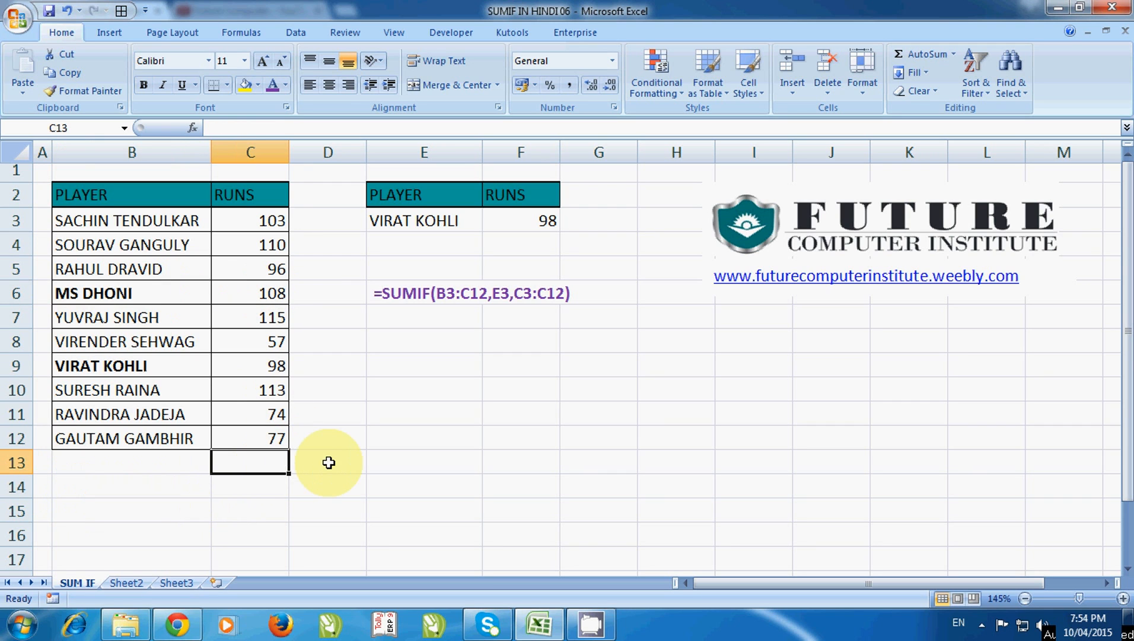
pyautogui.press('super+plus')
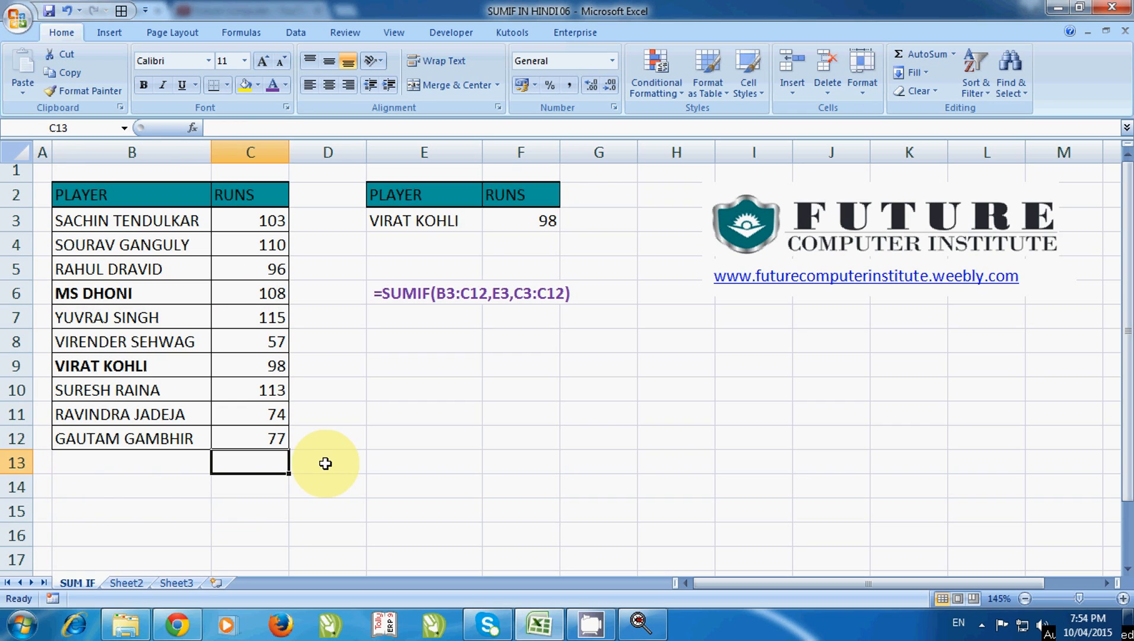
# Add an entry for MS DHONI with 50 runs in row 13, directly beneath the player table.
pyautogui.click(142, 464)
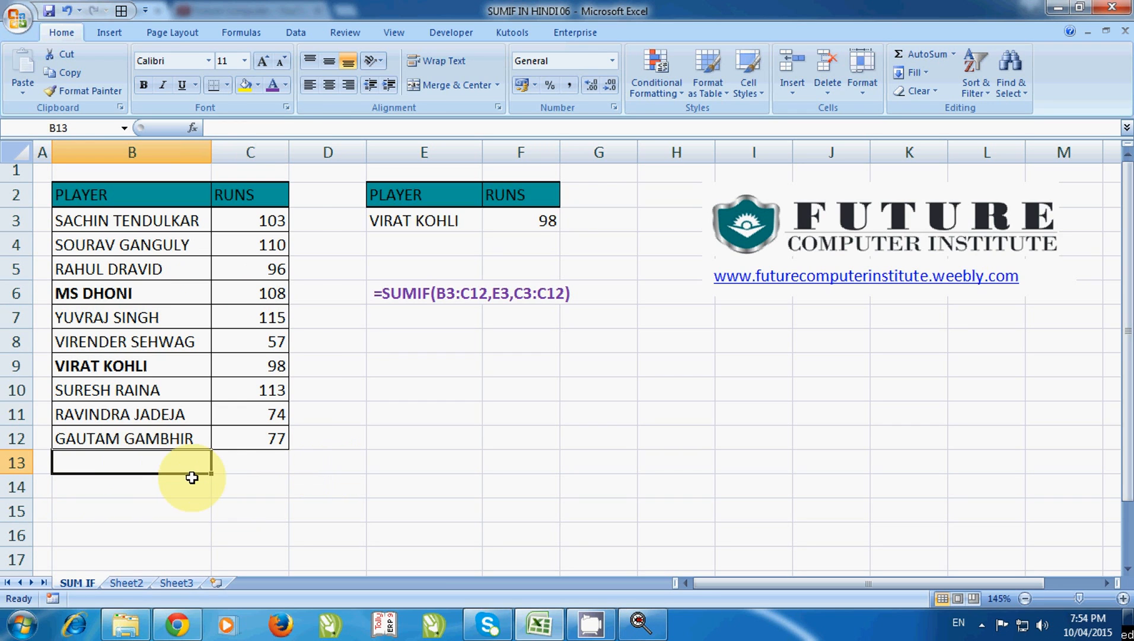
pyautogui.write('MS DHONI')
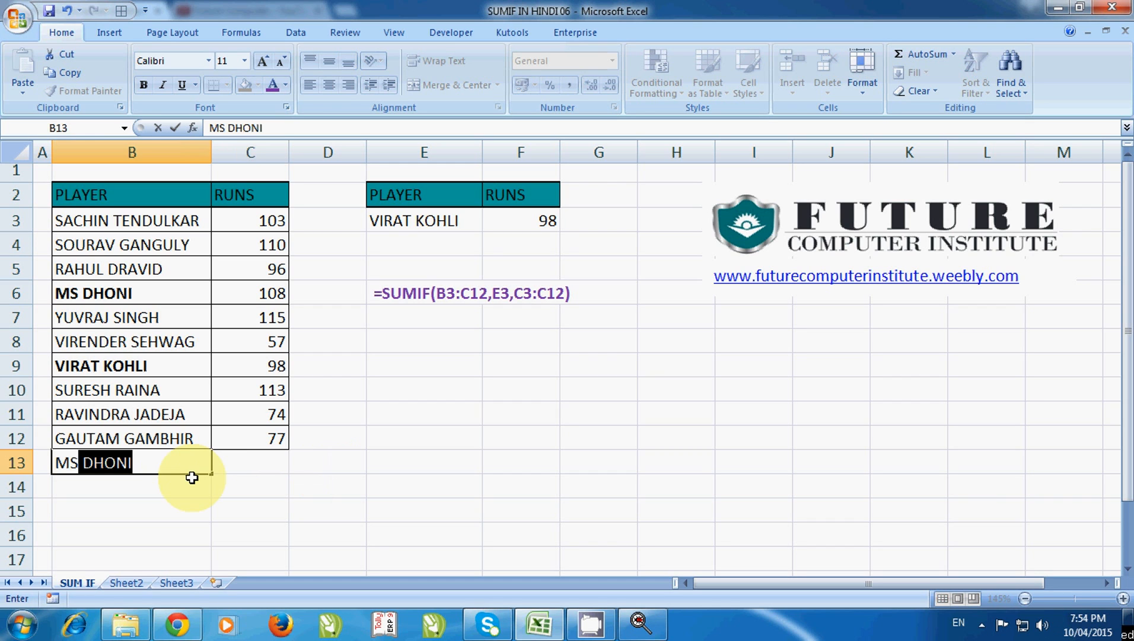
pyautogui.press('Tab')
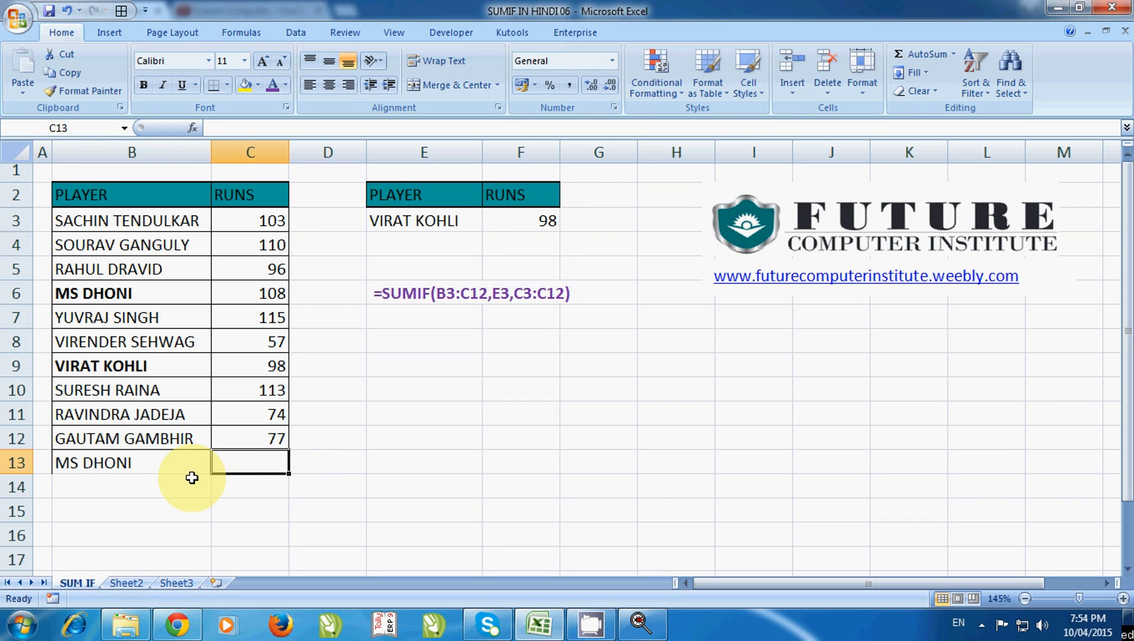
pyautogui.write('50')
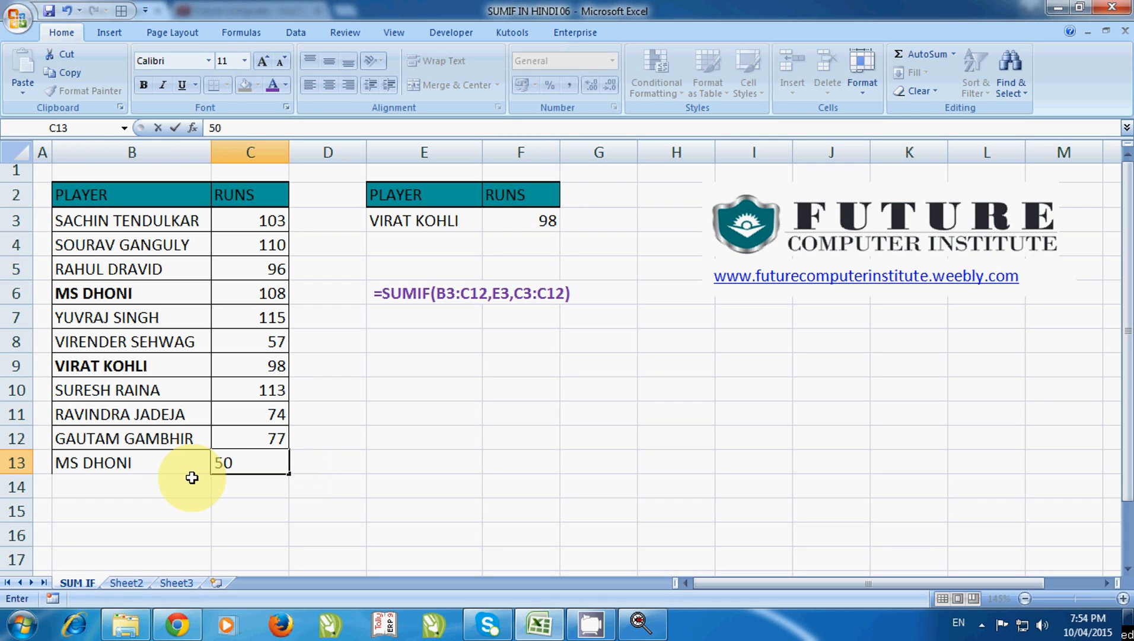
pyautogui.press('Return')
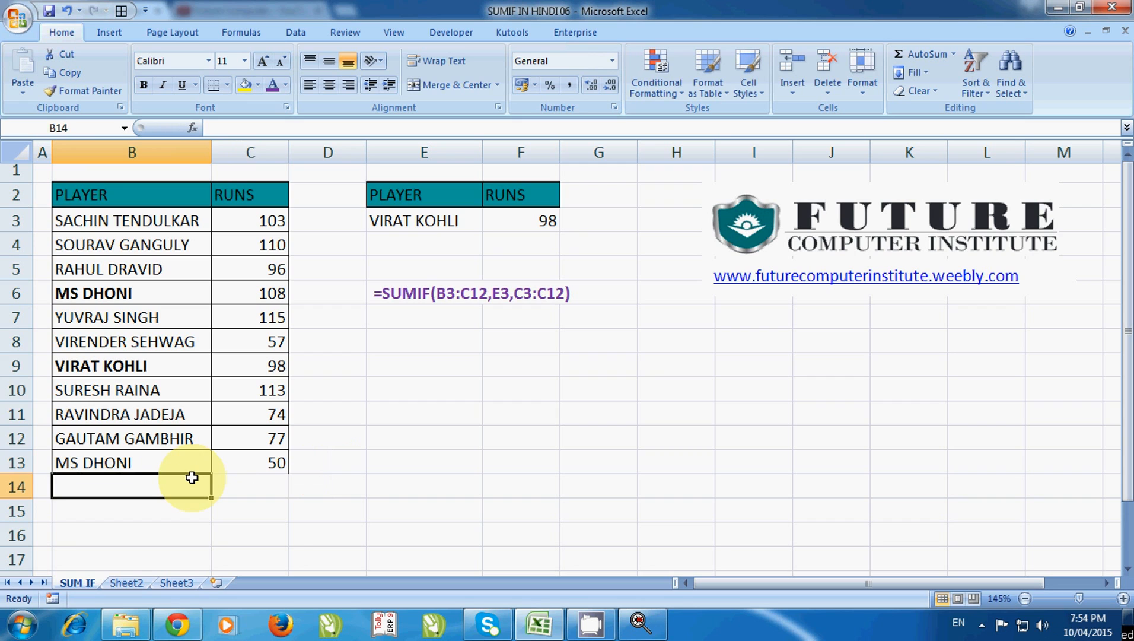
# Replace the lookup player in E3 with MS DHONI.
pyautogui.press('Right')
pyautogui.press('Up')
pyautogui.press('Right')
pyautogui.press('Right')
pyautogui.press('Right')
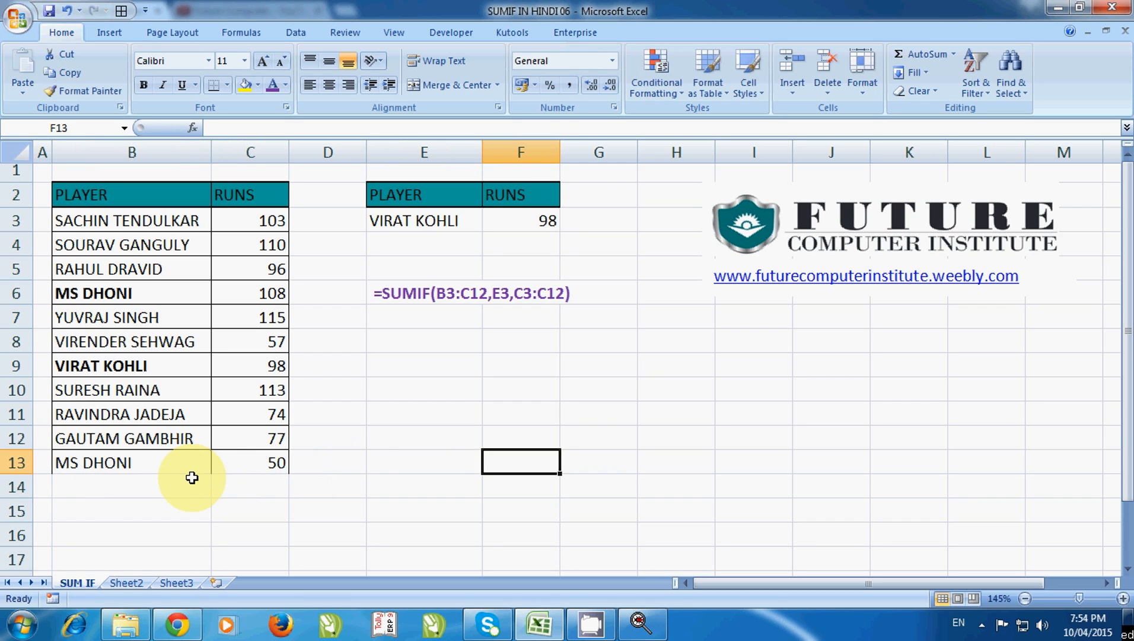
pyautogui.press('Up')
pyautogui.press('Up')
pyautogui.press('Up')
pyautogui.press('Up')
pyautogui.press('Up')
pyautogui.press('Up')
pyautogui.press('Up')
pyautogui.press('Left')
pyautogui.press('Up')
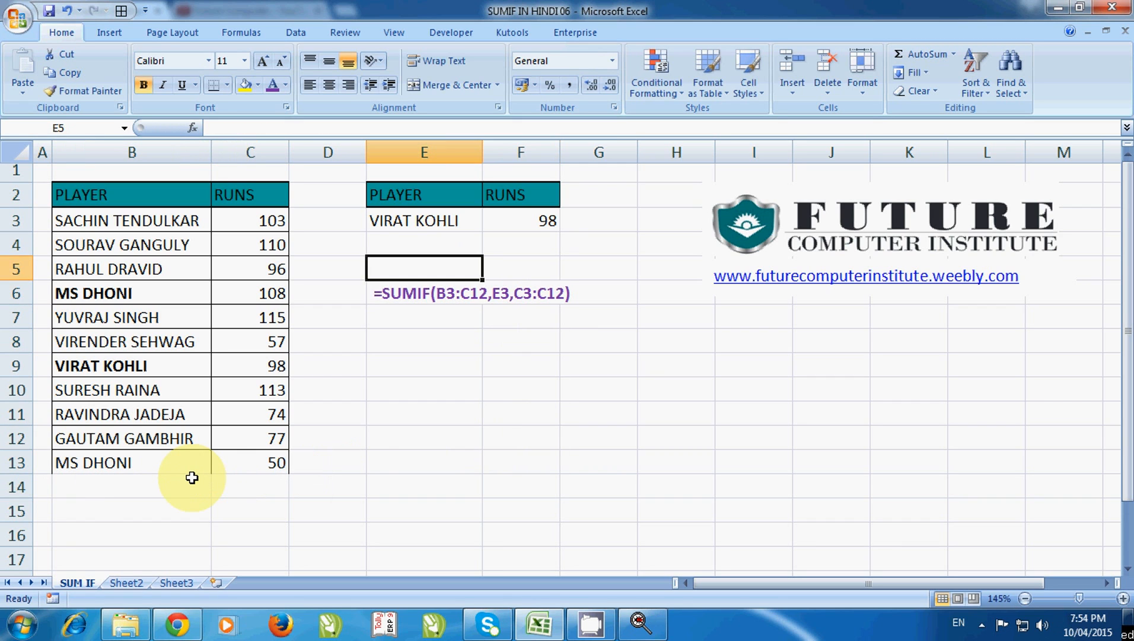
pyautogui.press('Up')
pyautogui.press('Up')
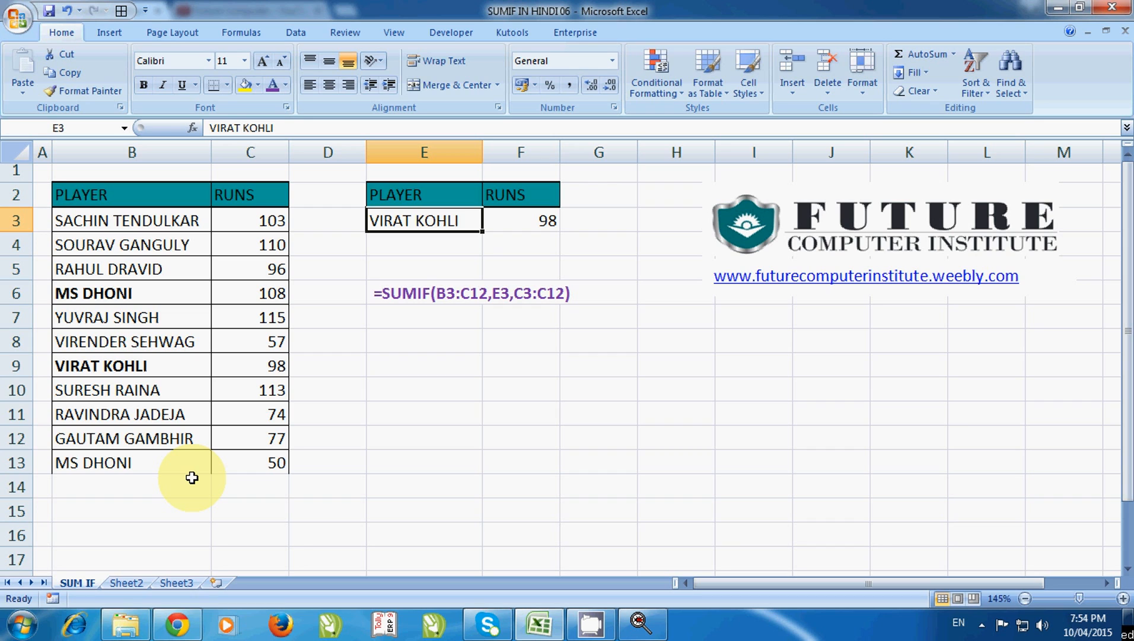
pyautogui.write('MS DHONI')
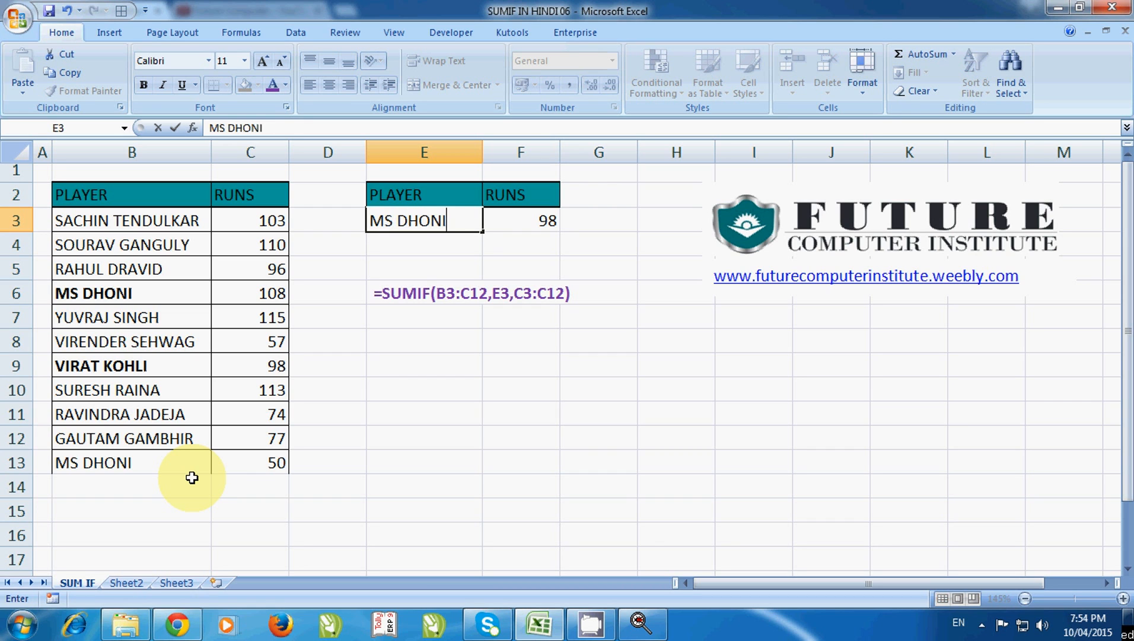
pyautogui.press('Return')
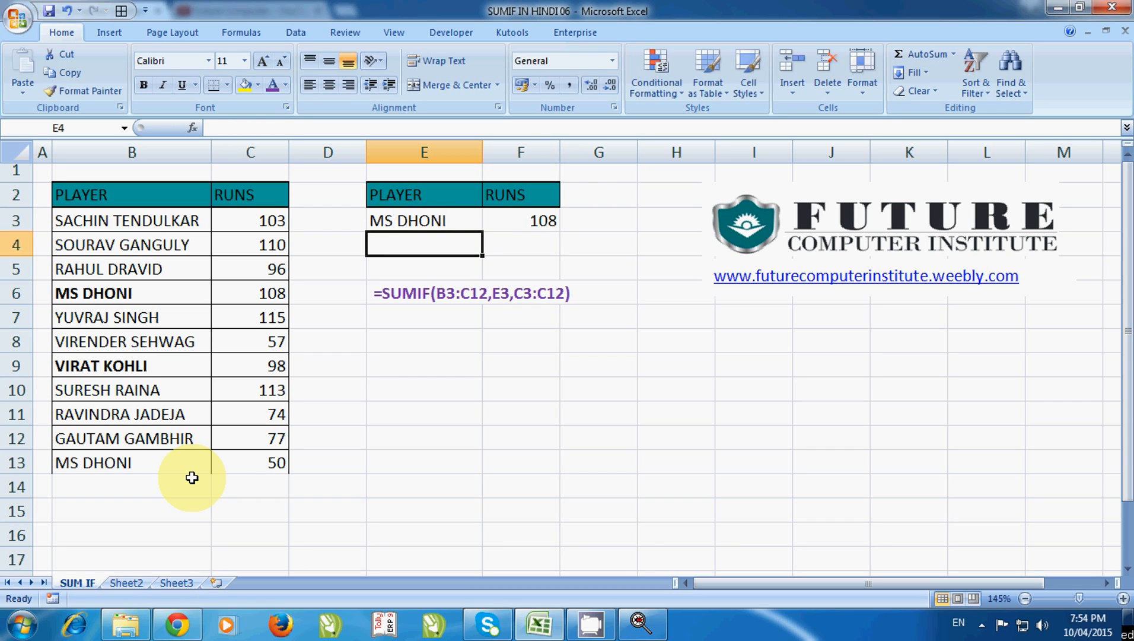
# Compare the SUMIF result in F3 with the sum of MS DHONI's runs in C6 and C13.
pyautogui.press('Right')
pyautogui.press('Up')
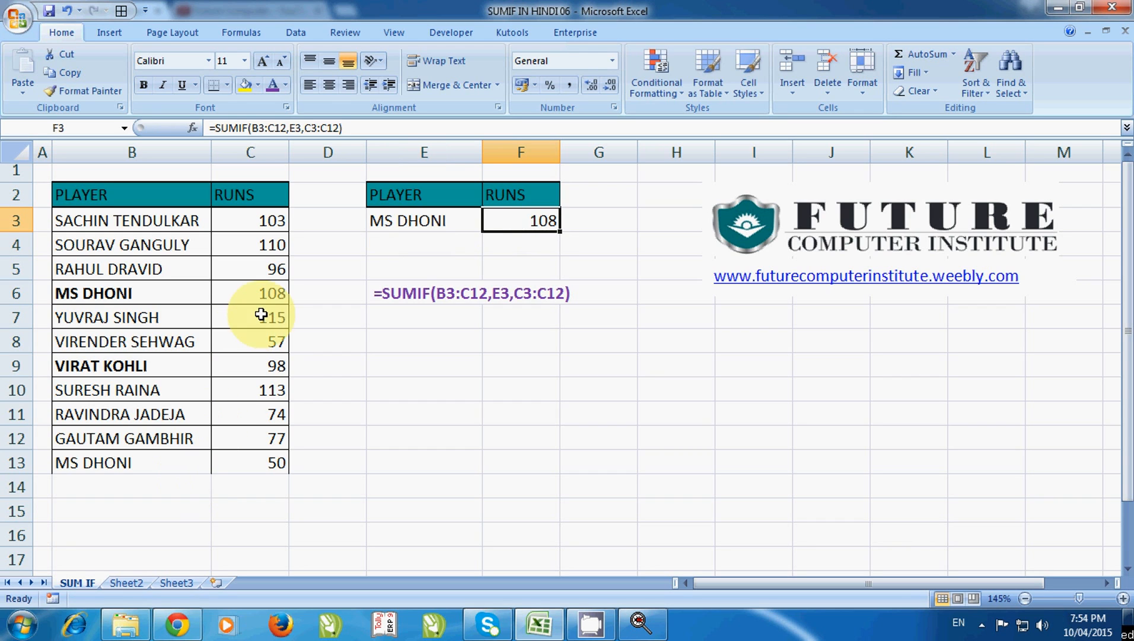
pyautogui.click(282, 293)
pyautogui.keyDown('ctrl'); pyautogui.click(283, 462); pyautogui.keyUp('ctrl')
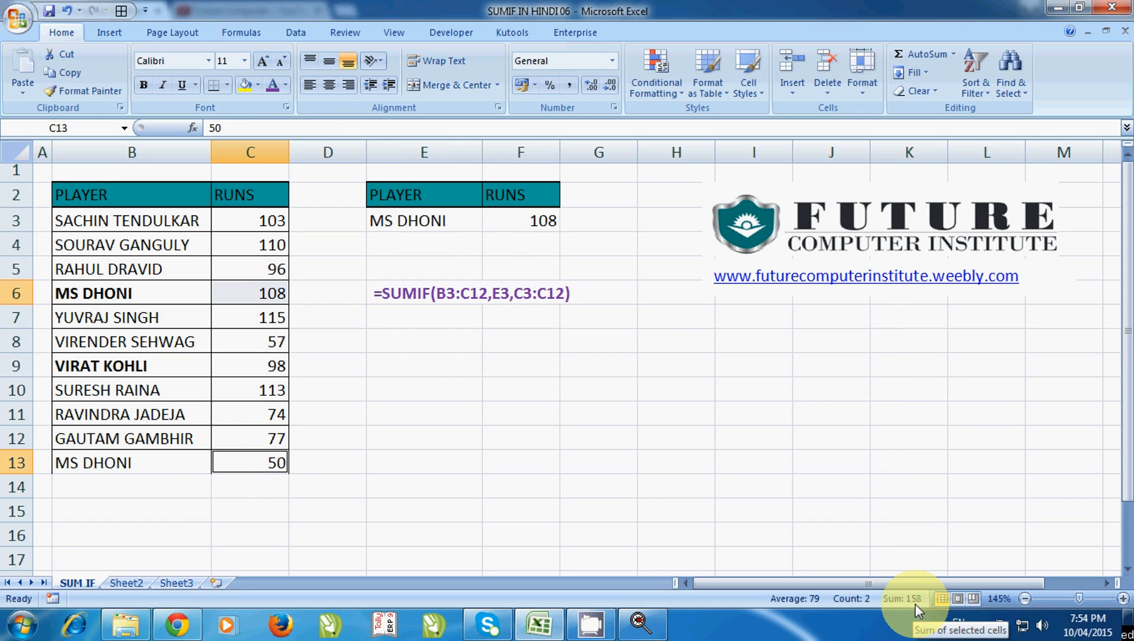
pyautogui.click(547, 222)
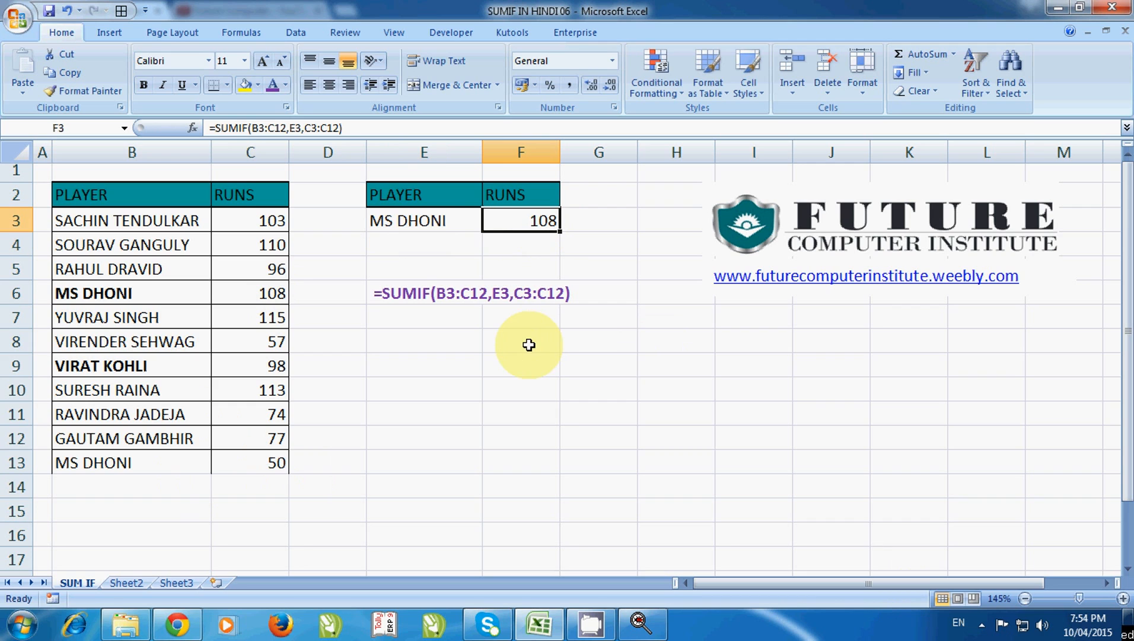
# Apply all borders to B13:C15 to extend the player table's grid to row 15.
pyautogui.click(441, 344)
pyautogui.moveTo(118, 463); pyautogui.dragTo(237, 521)
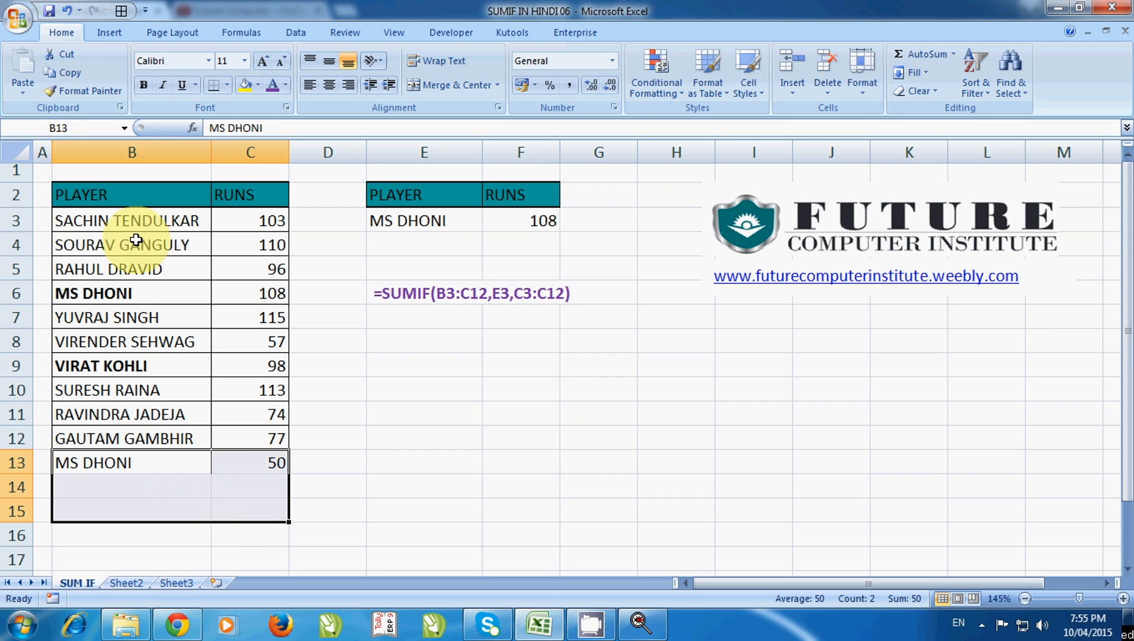
pyautogui.click(121, 11)
pyautogui.click(388, 393)
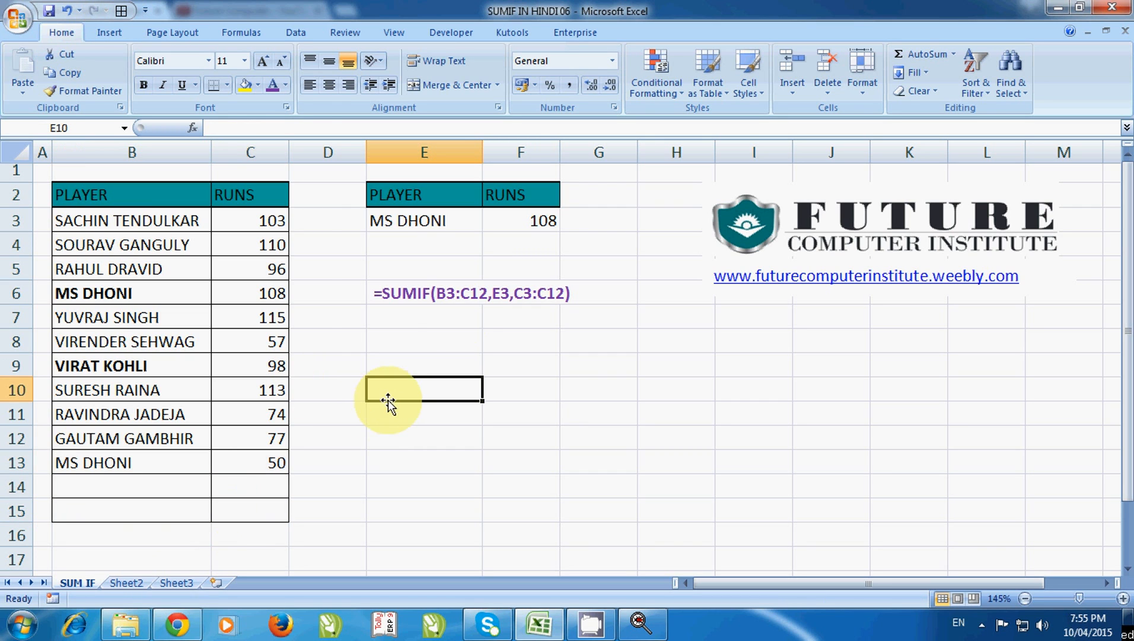
# Inspect which cell ranges the SUMIF formula in F3 covers, leaving the formula as it is.
pyautogui.click(534, 223)
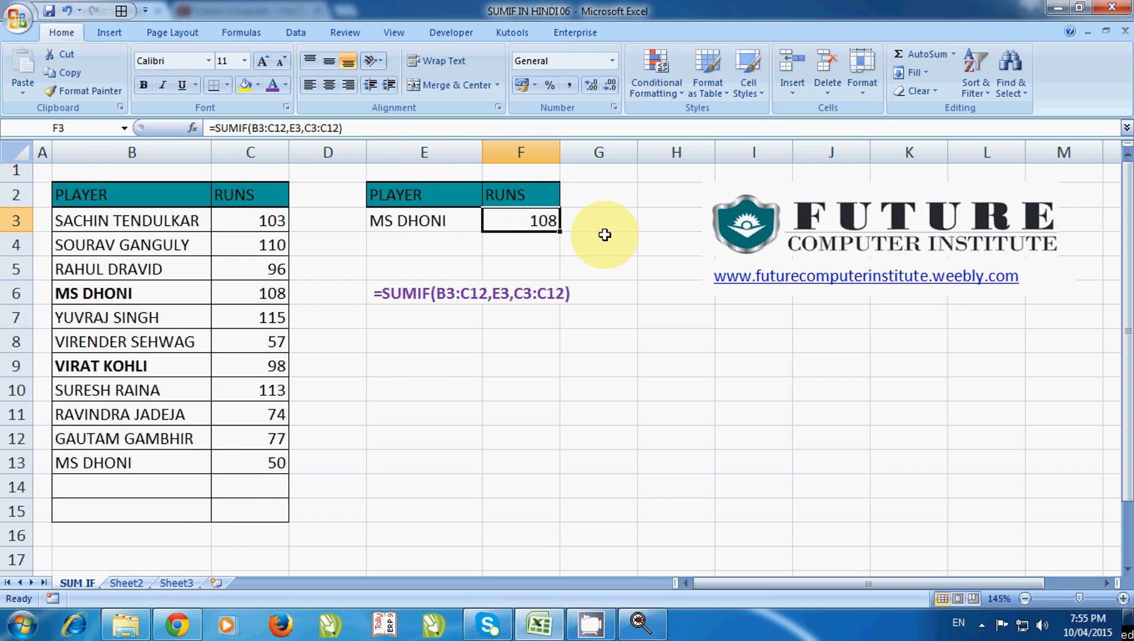
pyautogui.press('F2')
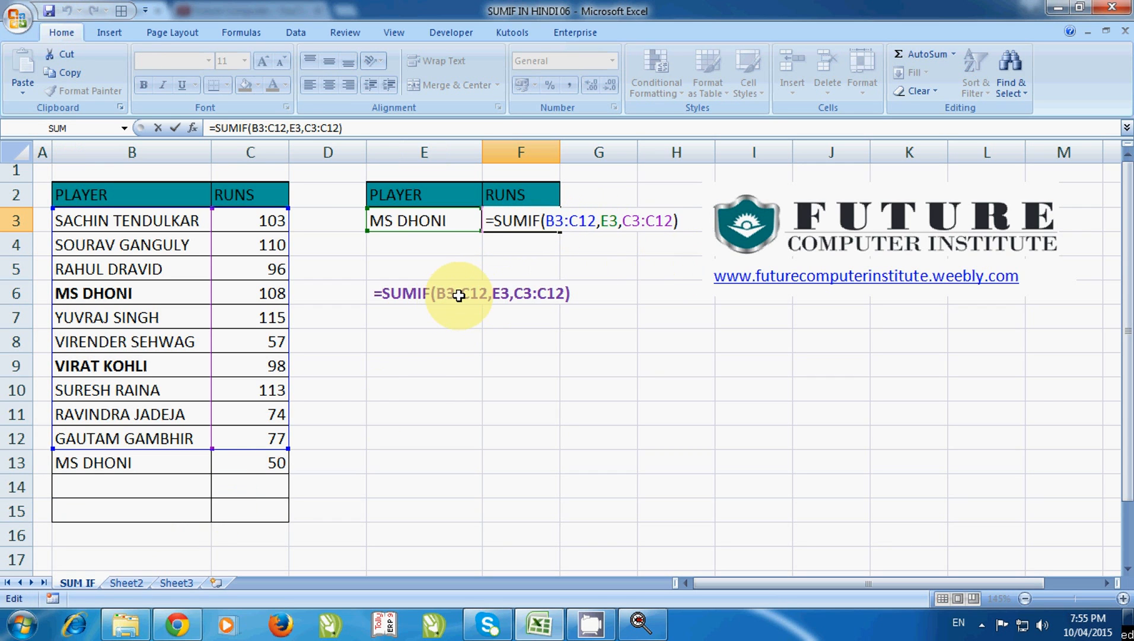
pyautogui.press('Return')
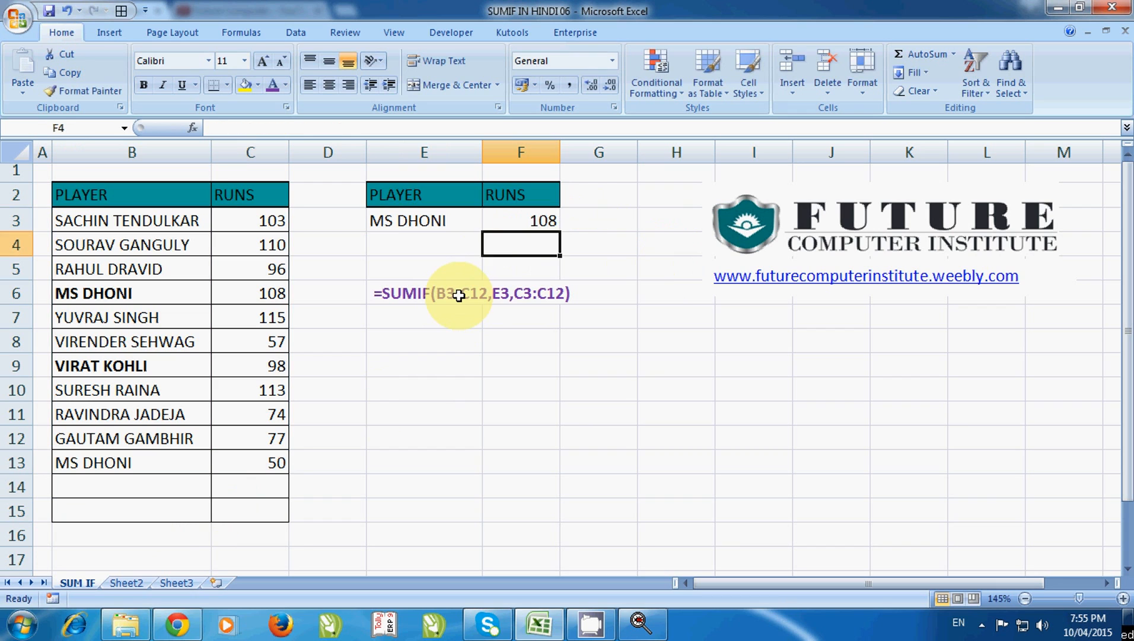
# Clear the SUMIF formula from F3 and the lookup player from E3.
pyautogui.click(530, 221)
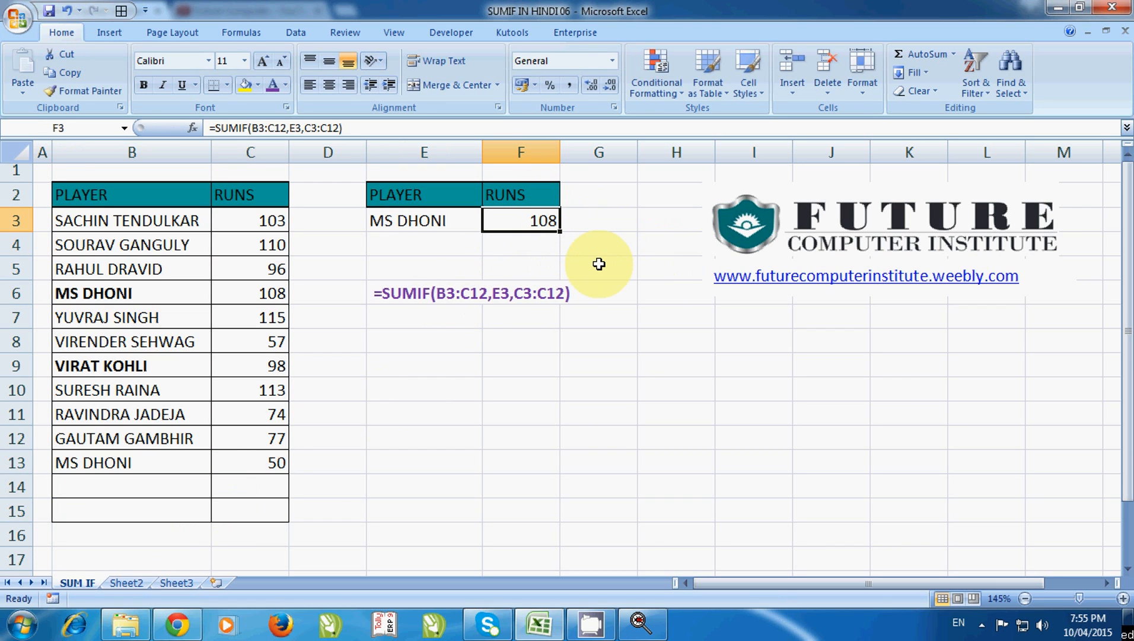
pyautogui.press('Delete')
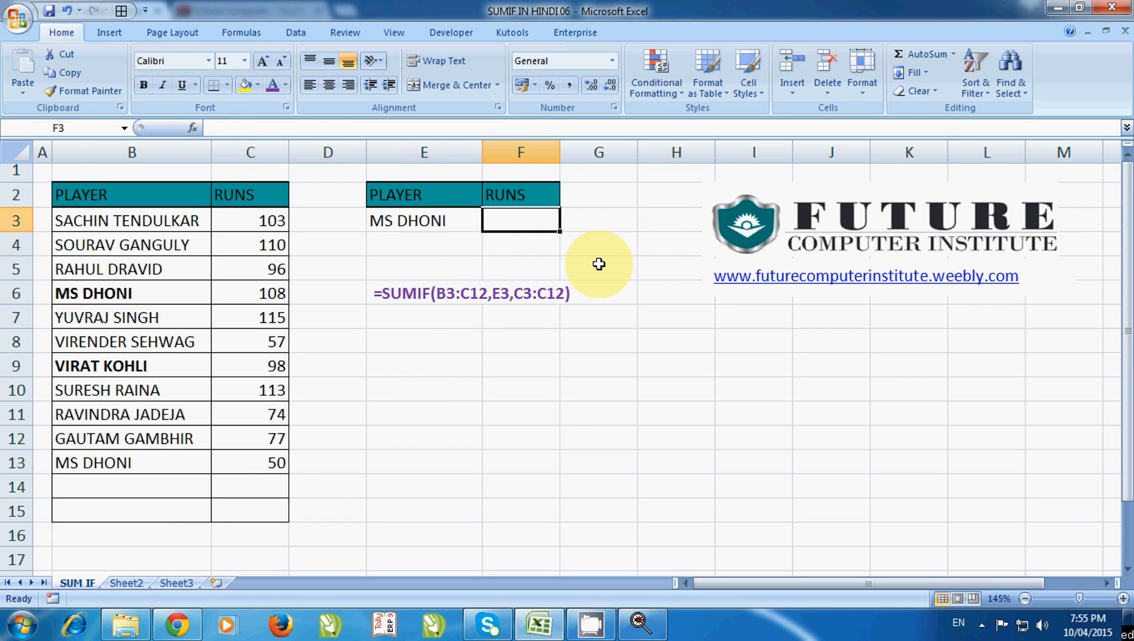
pyautogui.press('Left')
pyautogui.press('Delete')
# Start a SUMIF formula in F3 with B3:C15 as its range argument.
pyautogui.press('Right')
pyautogui.write('=')
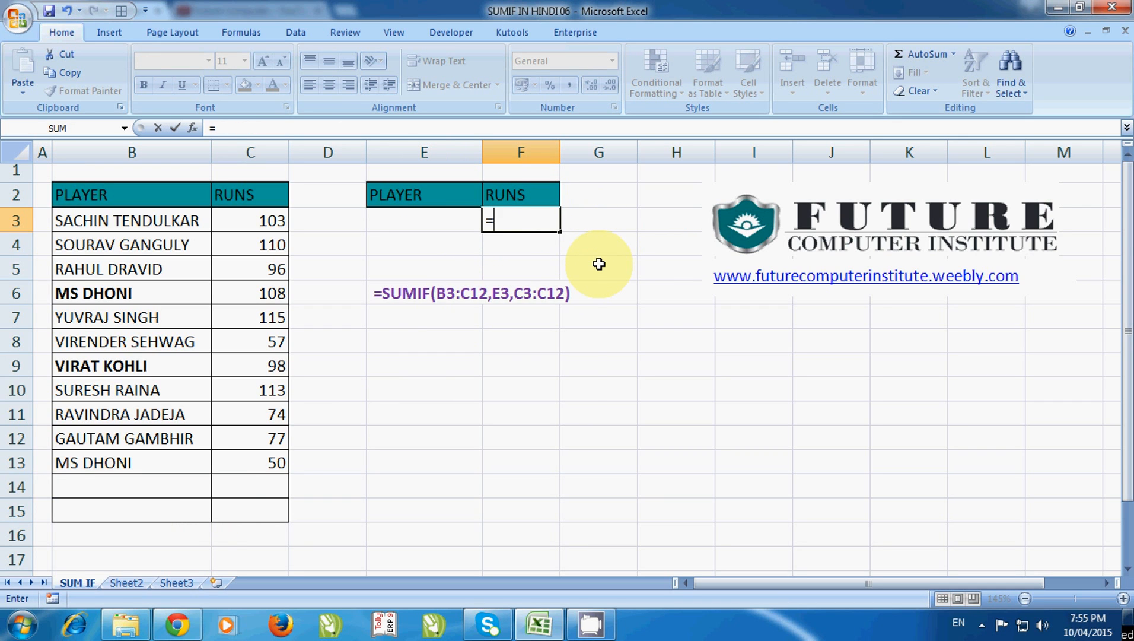
pyautogui.write('SUM')
pyautogui.press('Down')
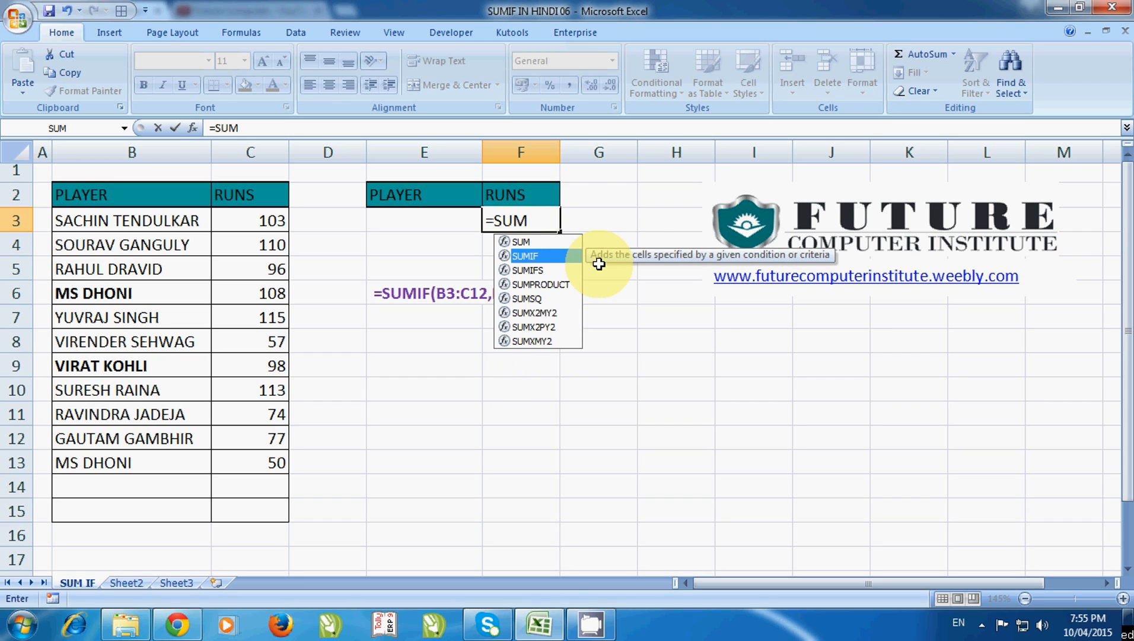
pyautogui.press('Tab')
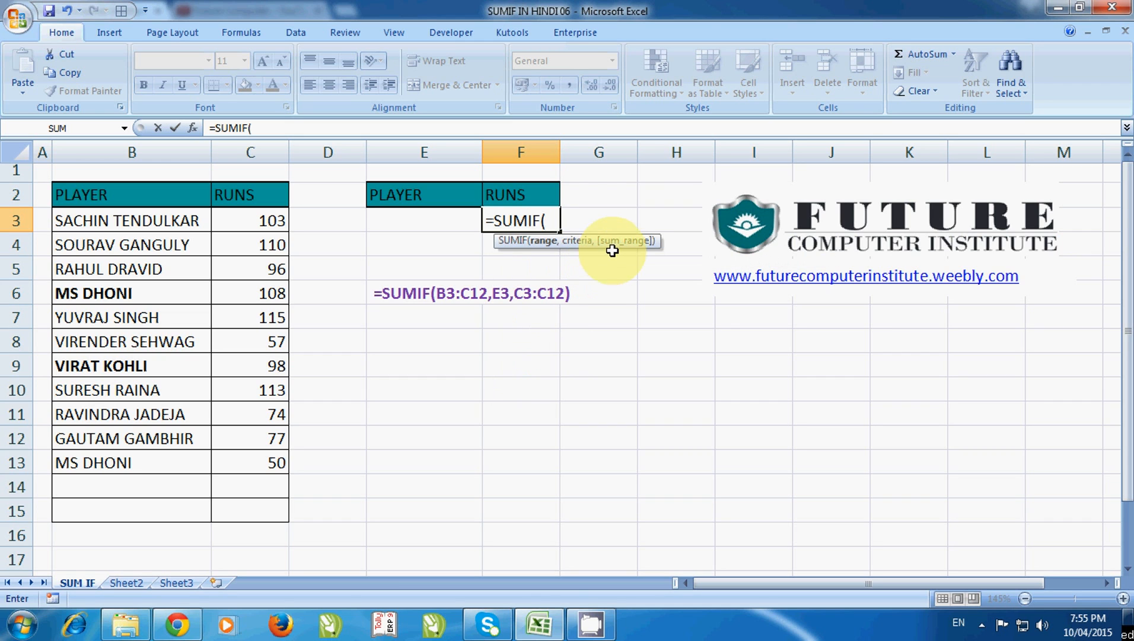
pyautogui.moveTo(612, 242); pyautogui.dragTo(538, 351)
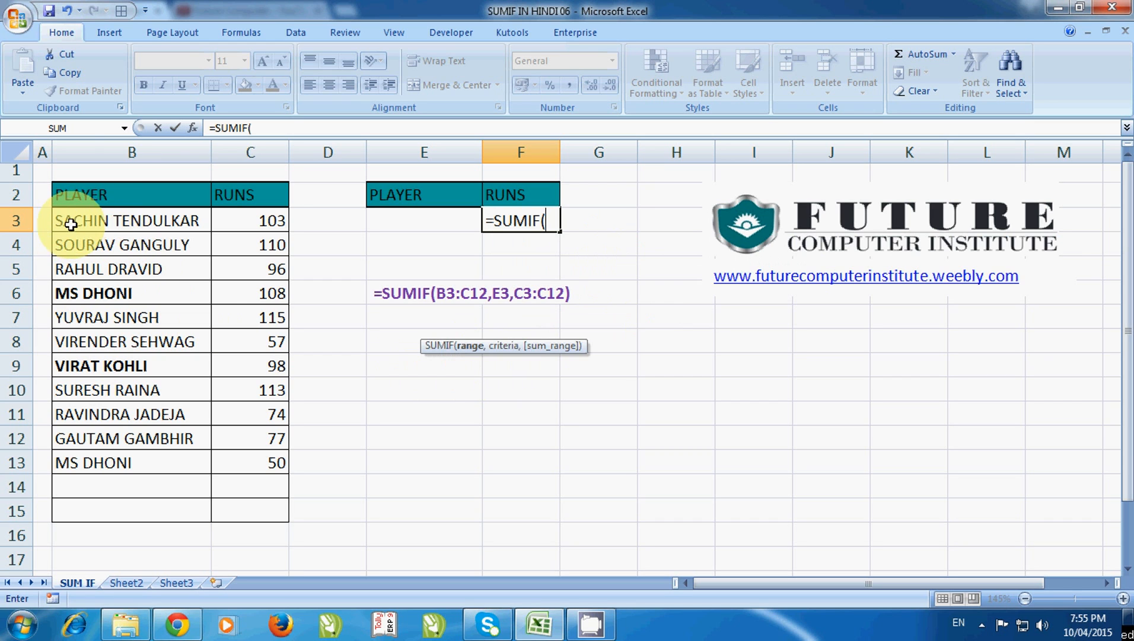
pyautogui.moveTo(82, 200); pyautogui.dragTo(261, 504)
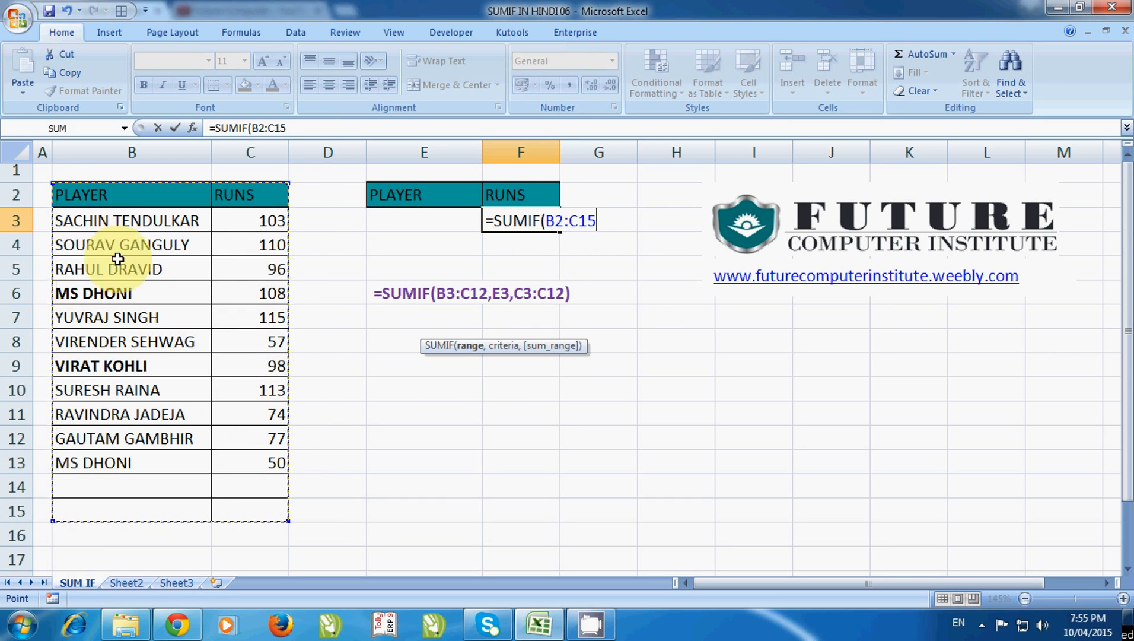
pyautogui.moveTo(88, 190); pyautogui.dragTo(237, 513)
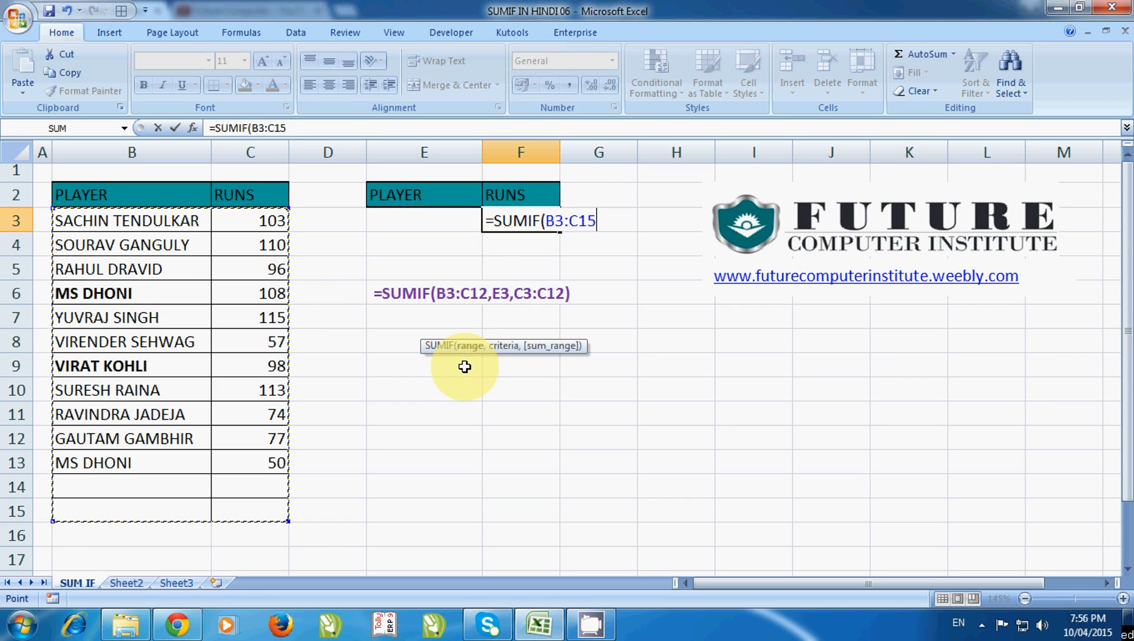
# Complete the F3 SUMIF formula with E3 as the criteria and C3:C15 as the sum range.
pyautogui.write(',')
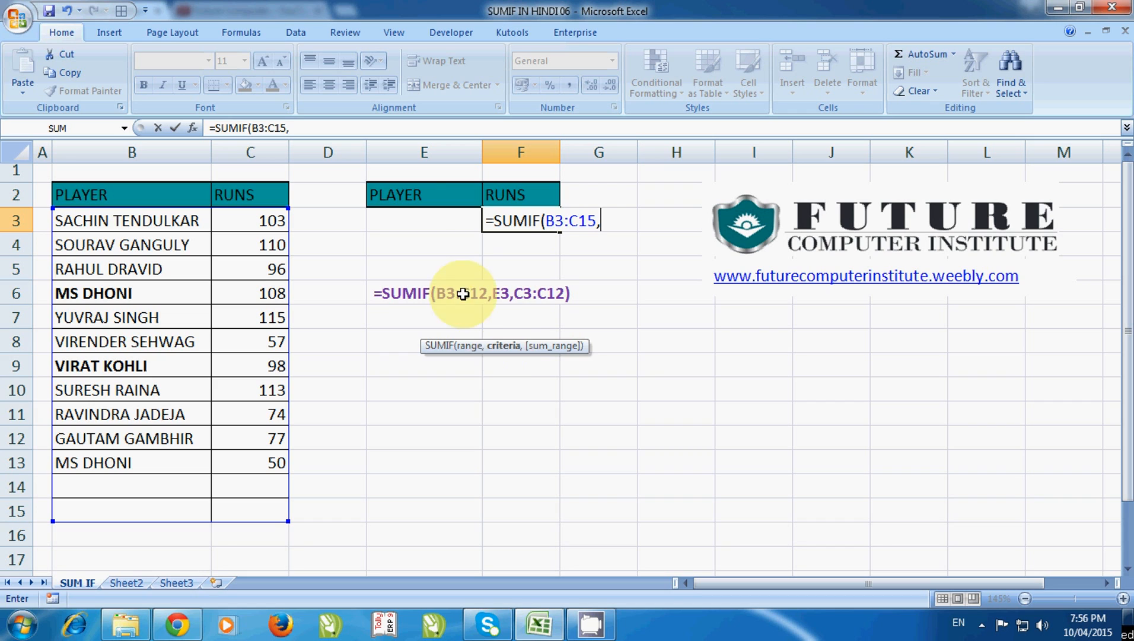
pyautogui.click(419, 220)
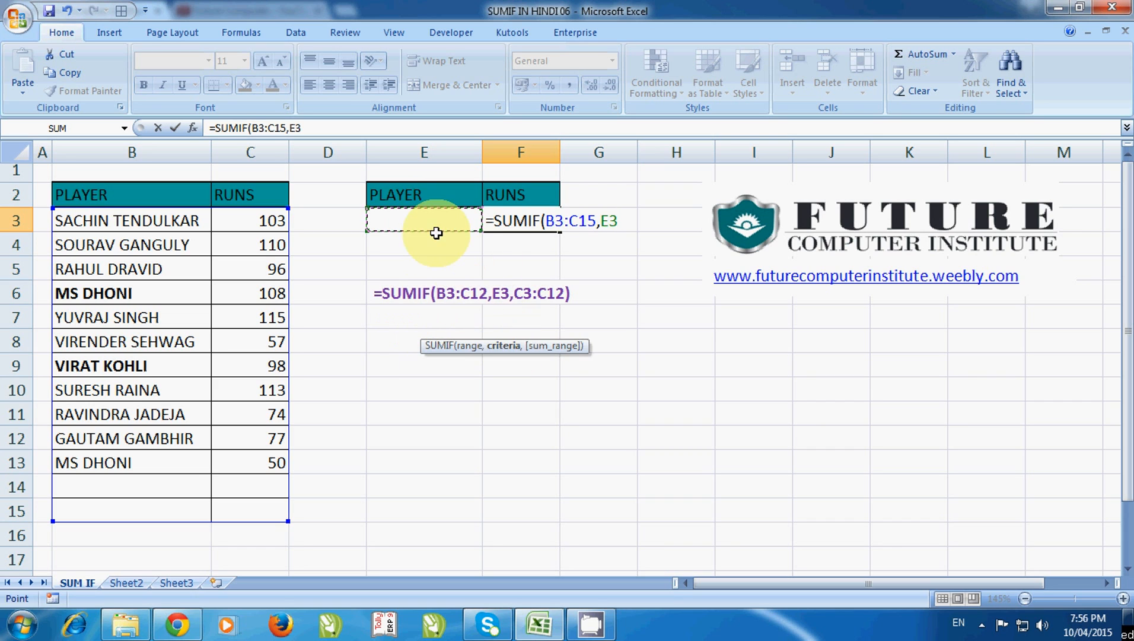
pyautogui.write(',')
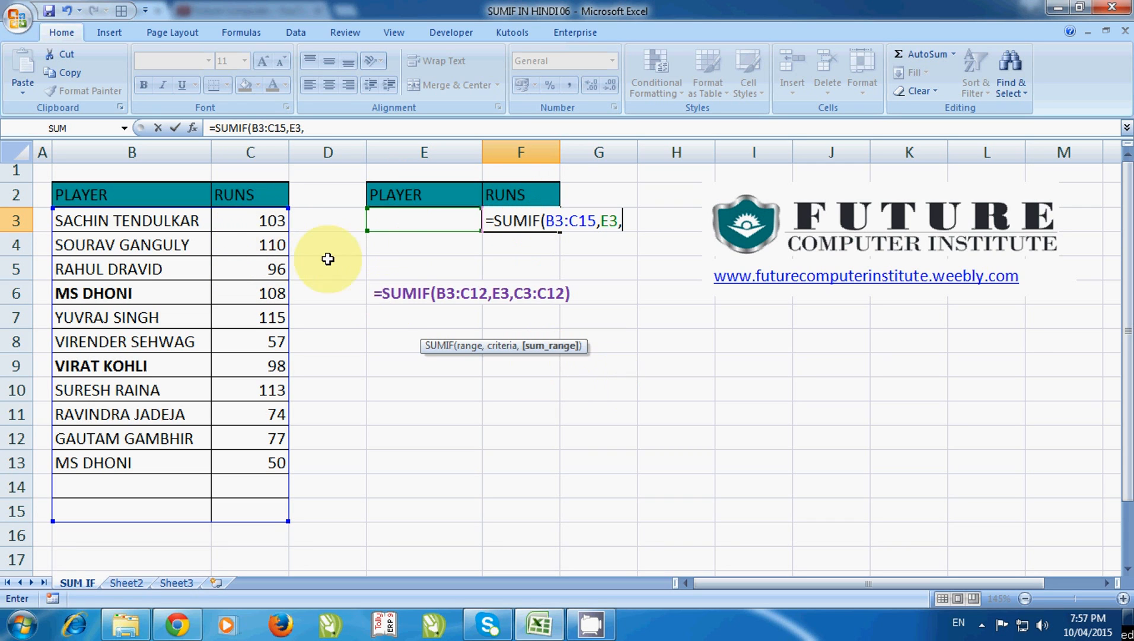
pyautogui.moveTo(270, 219); pyautogui.dragTo(272, 504)
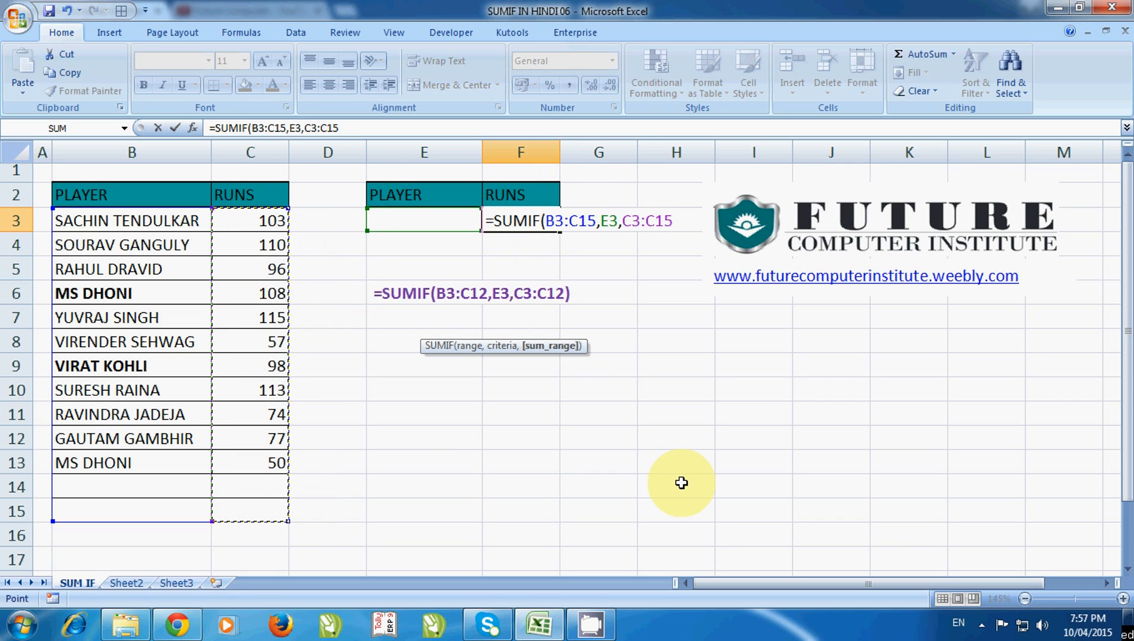
pyautogui.write(')')
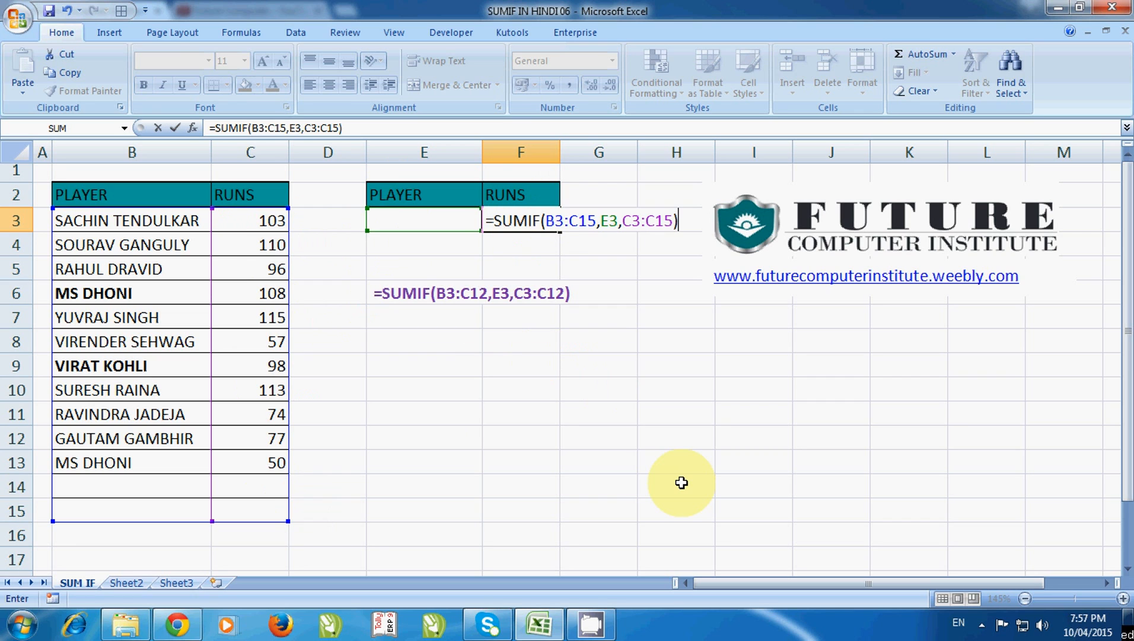
pyautogui.press('Return')
# Enter MS DHONI as the lookup player in E3.
pyautogui.press('Left')
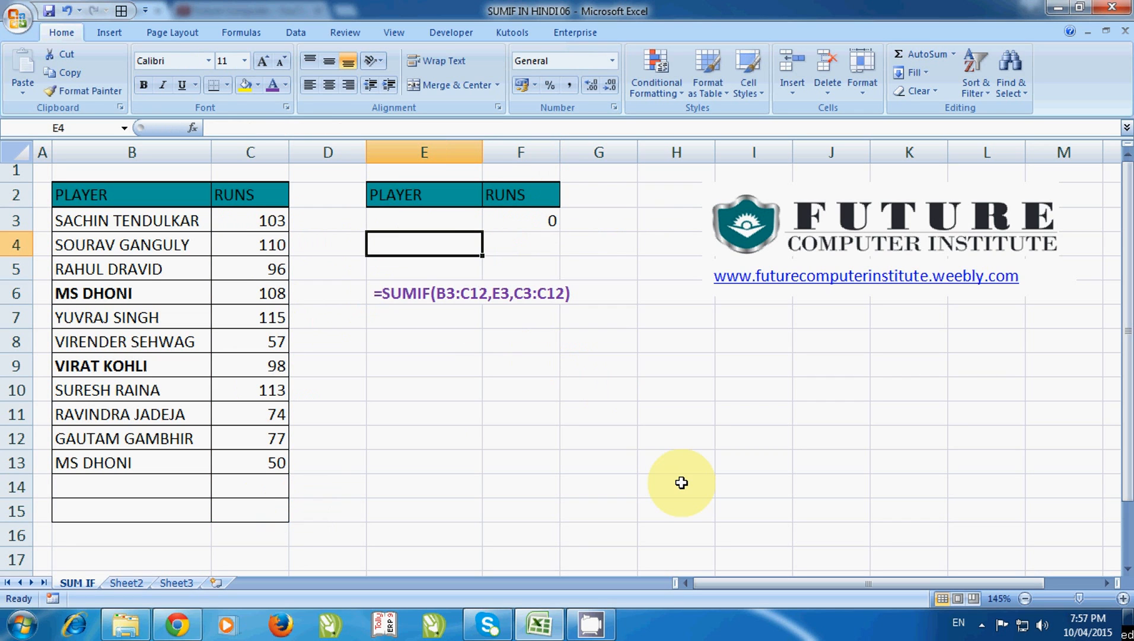
pyautogui.press('Up')
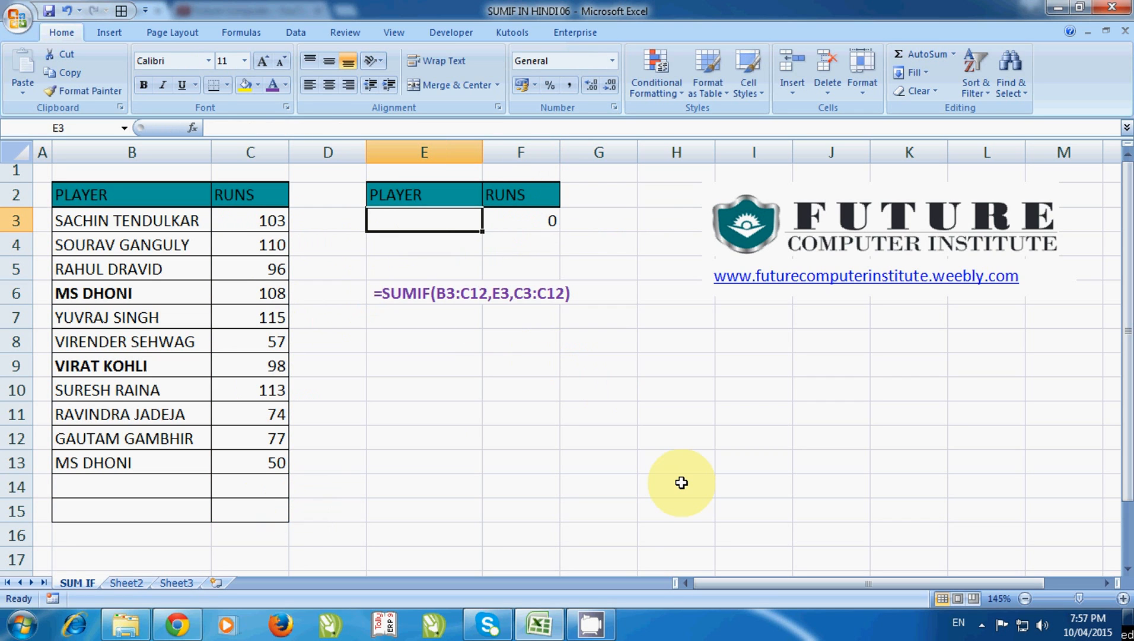
pyautogui.write('MS DHONI')
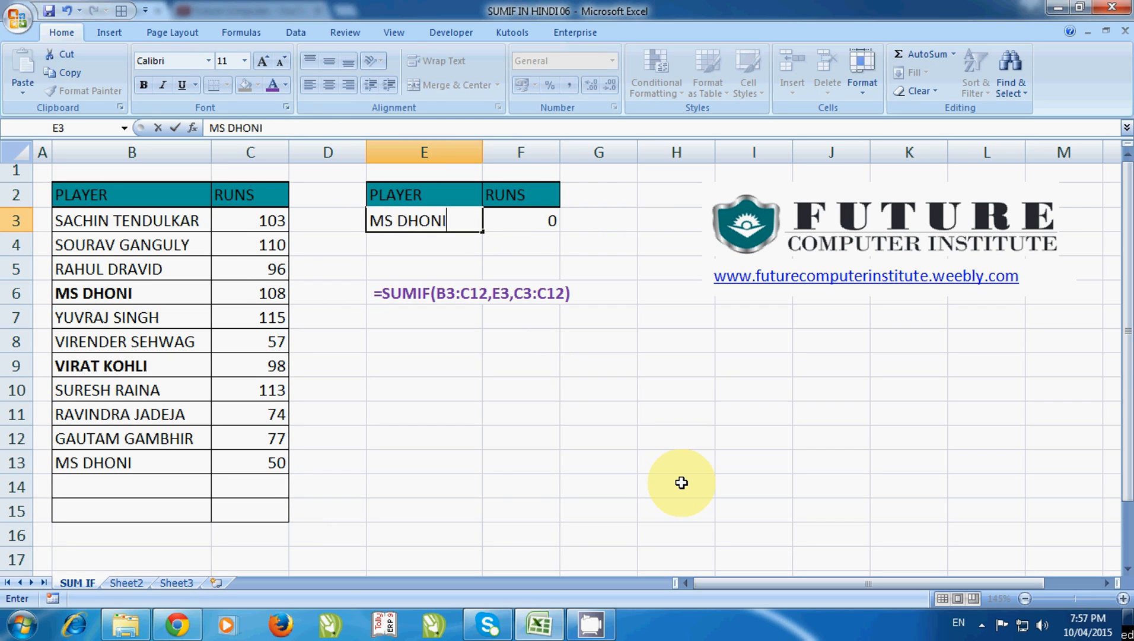
pyautogui.press('Return')
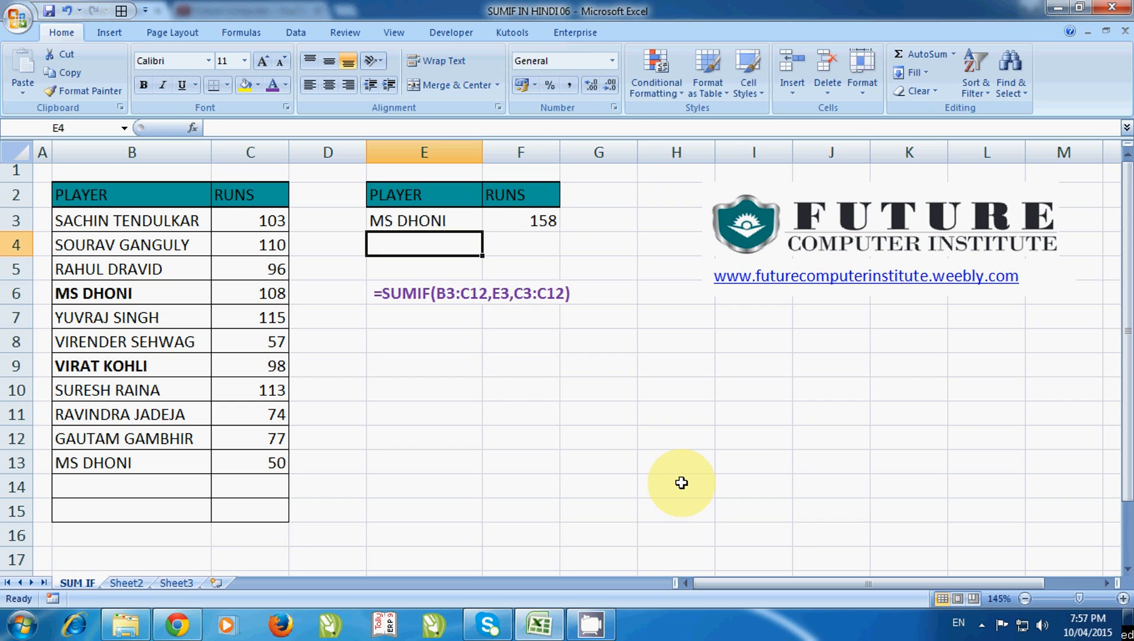
# Check the combined runs of the two MS DHONI entries in C6 and C13 against the SUMIF formula in F3.
pyautogui.click(271, 290)
pyautogui.keyDown('ctrl'); pyautogui.click(270, 461); pyautogui.keyUp('ctrl')
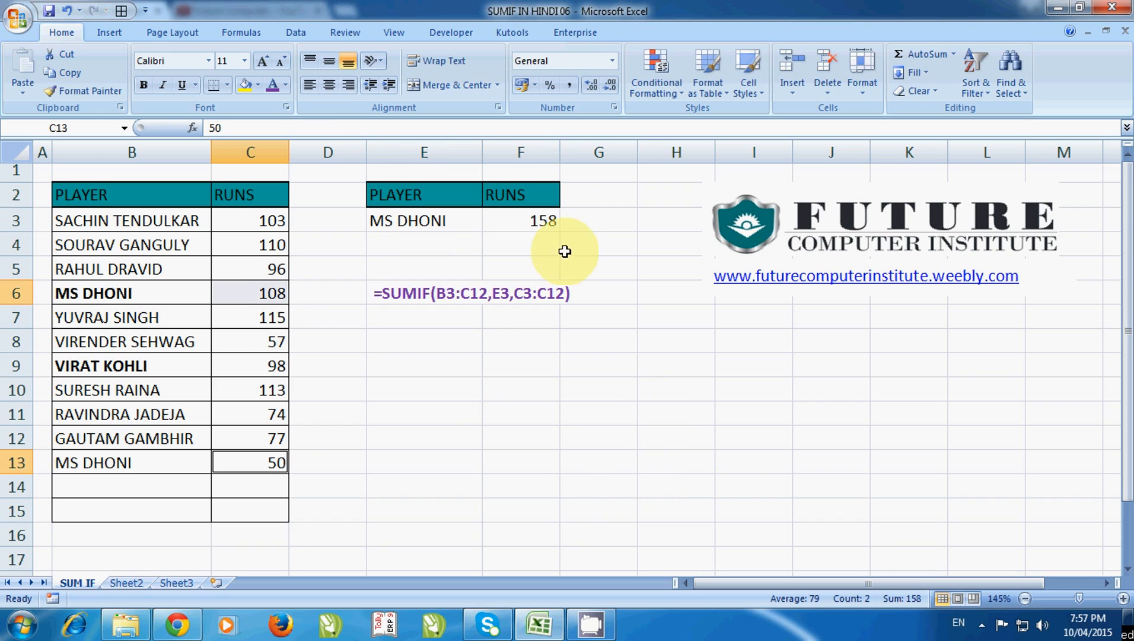
pyautogui.click(540, 222)
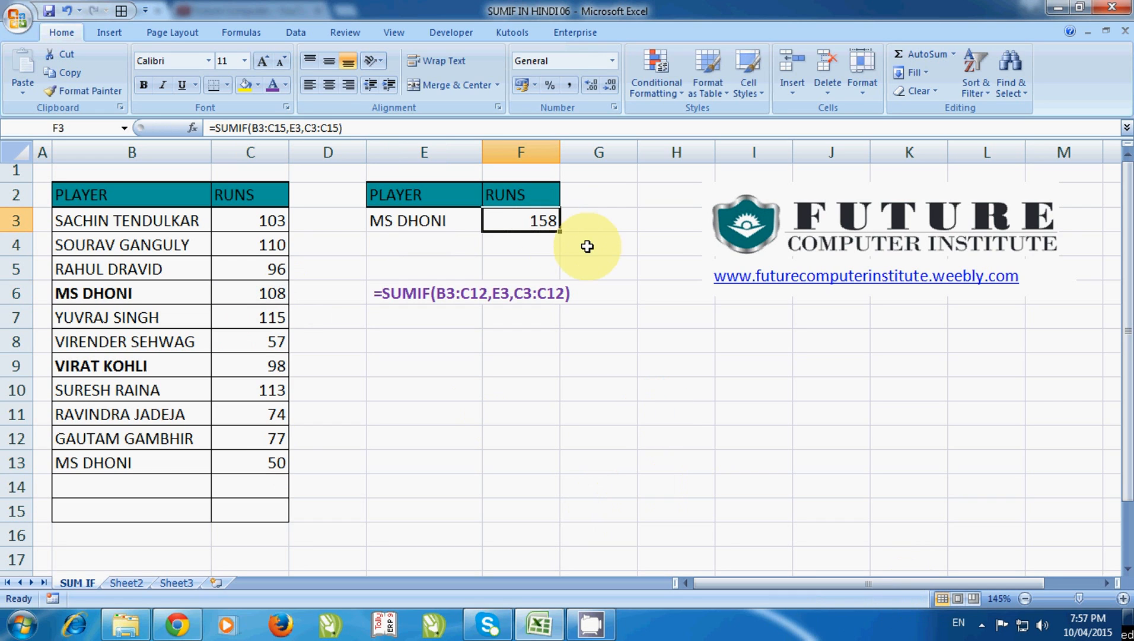
# Enter SURESH RAINA as the lookup player in E3.
pyautogui.click(454, 219)
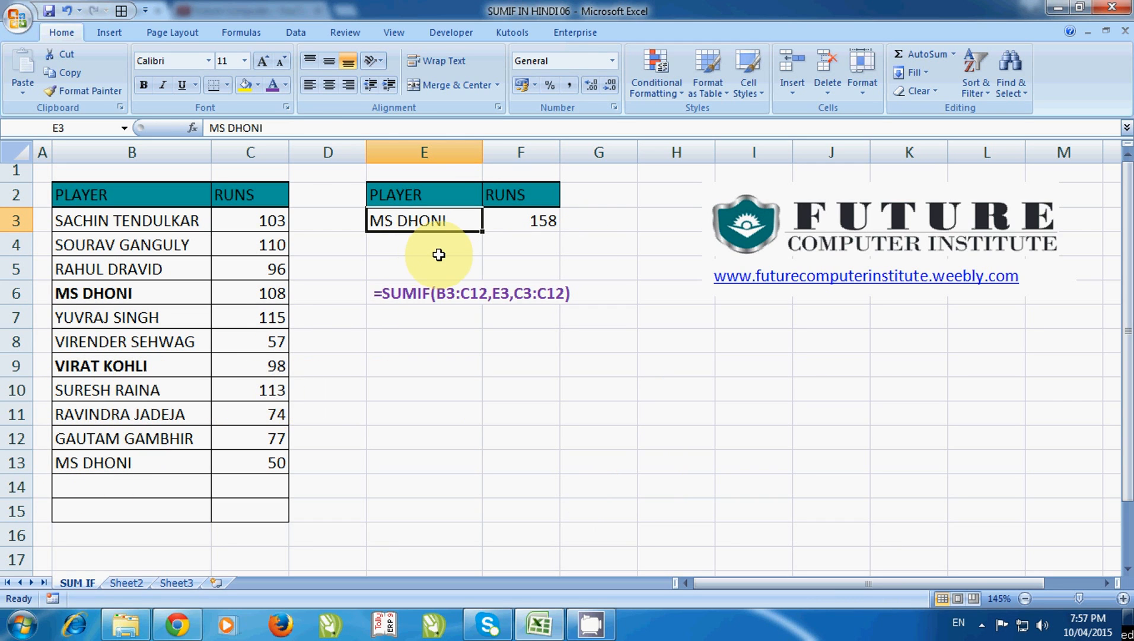
pyautogui.write('SURESH RAINA')
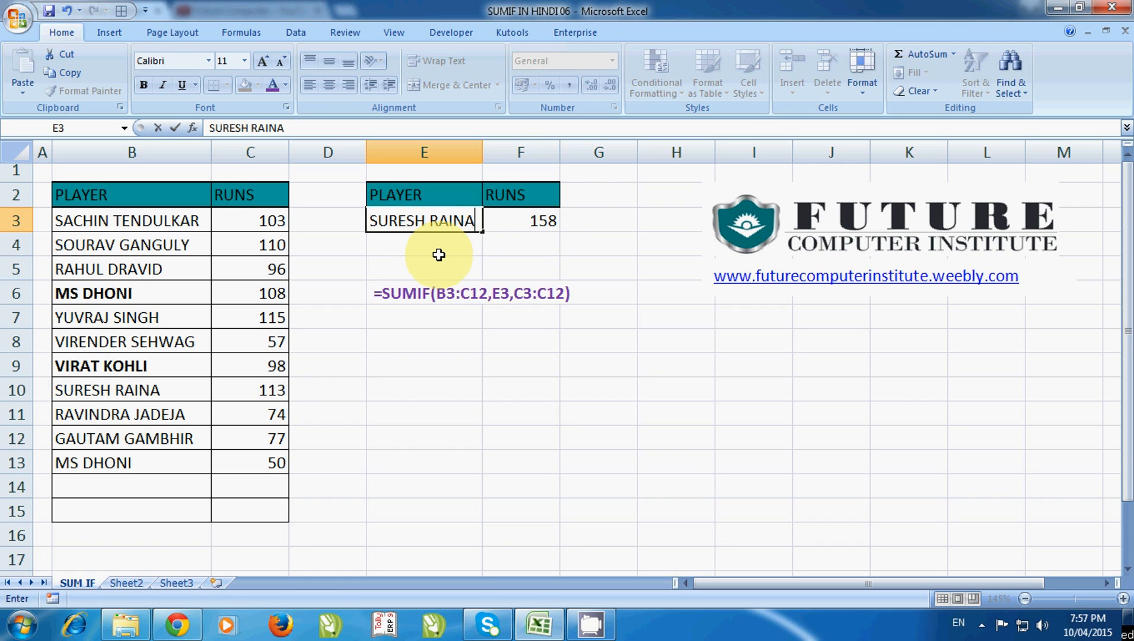
pyautogui.press('Return')
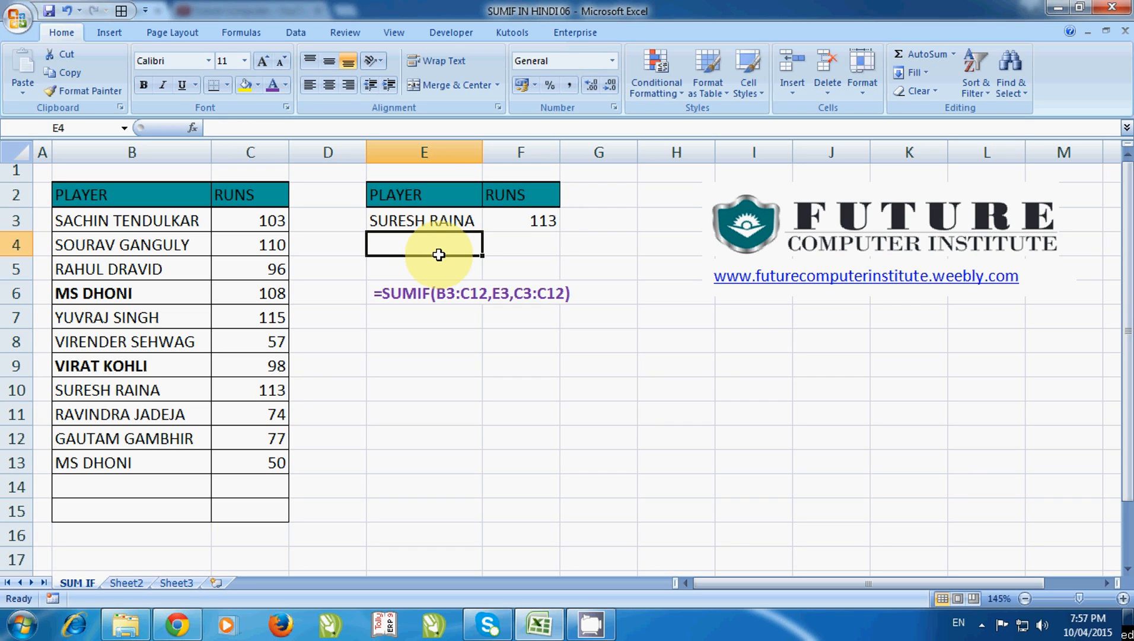
# Start a second SUMIF formula in F4 with B3:C15 as its range argument.
pyautogui.click(526, 242)
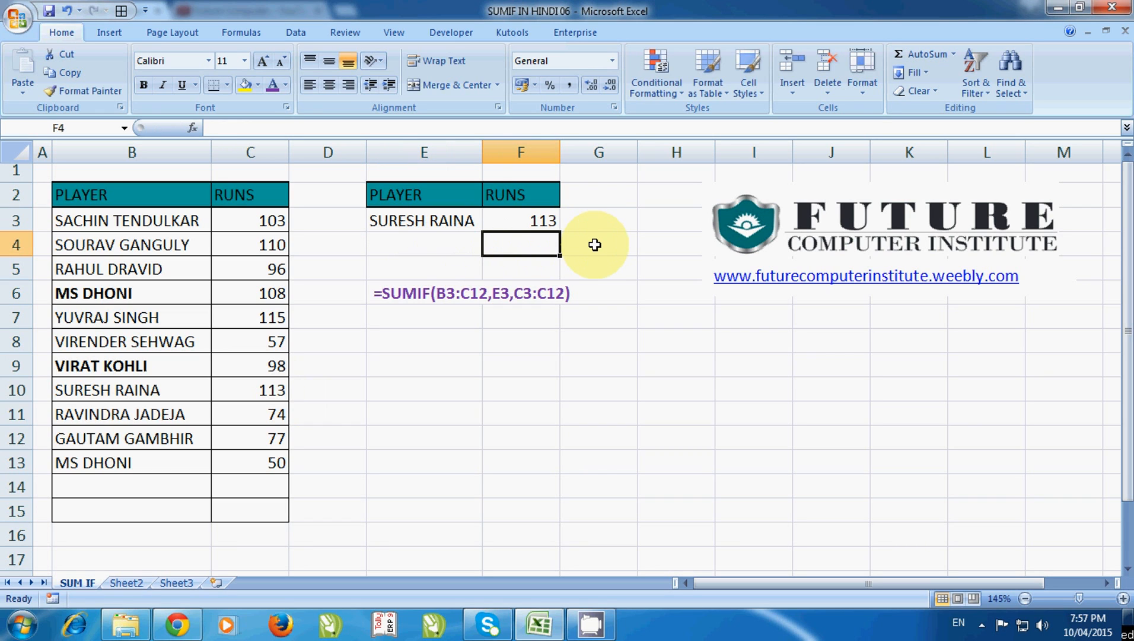
pyautogui.write('=SUM')
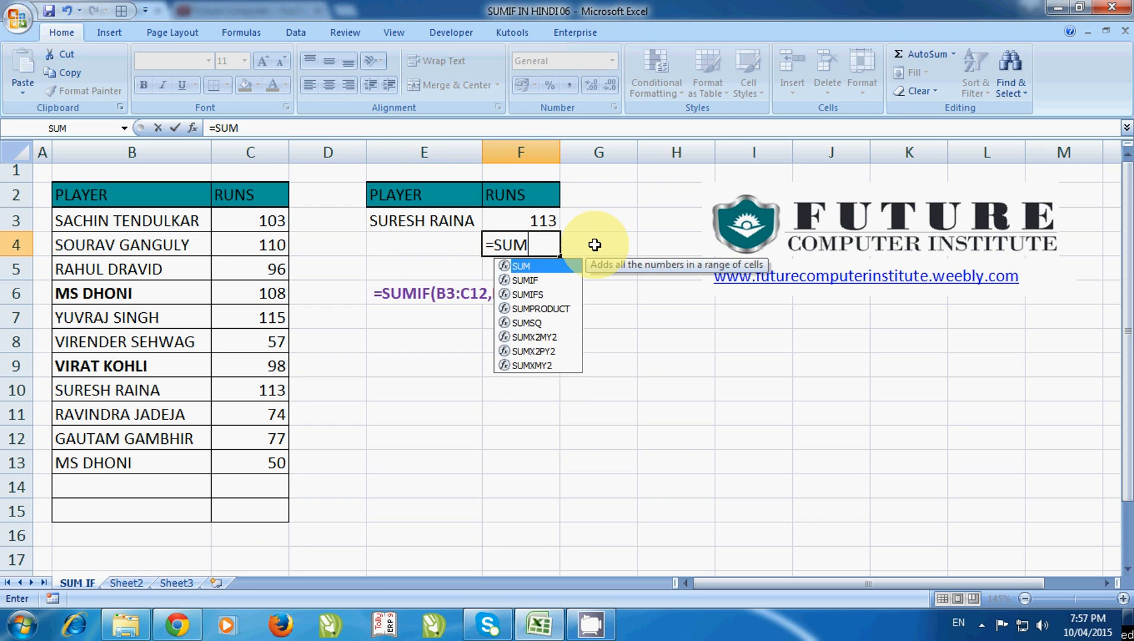
pyautogui.write('IF(')
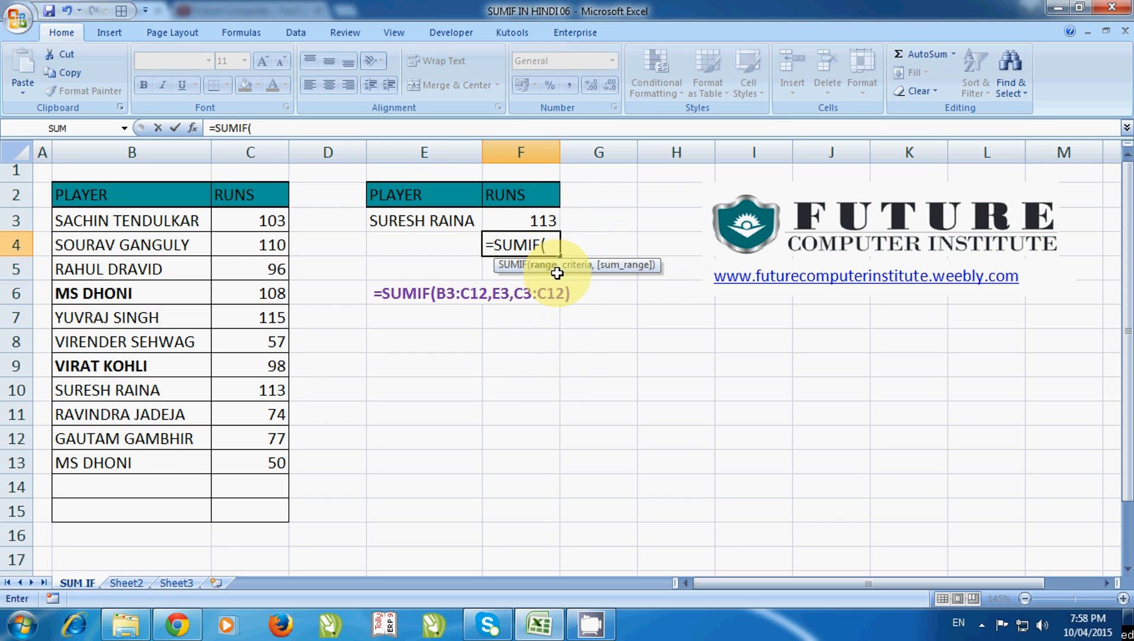
pyautogui.moveTo(557, 272); pyautogui.dragTo(445, 374)
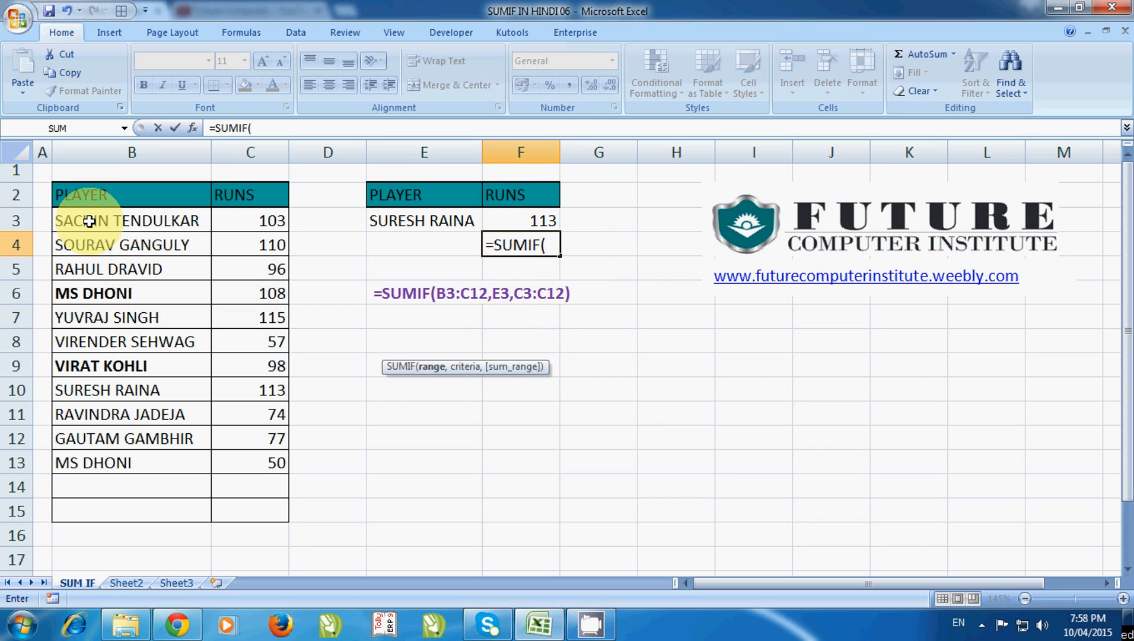
pyautogui.moveTo(88, 219); pyautogui.dragTo(272, 502)
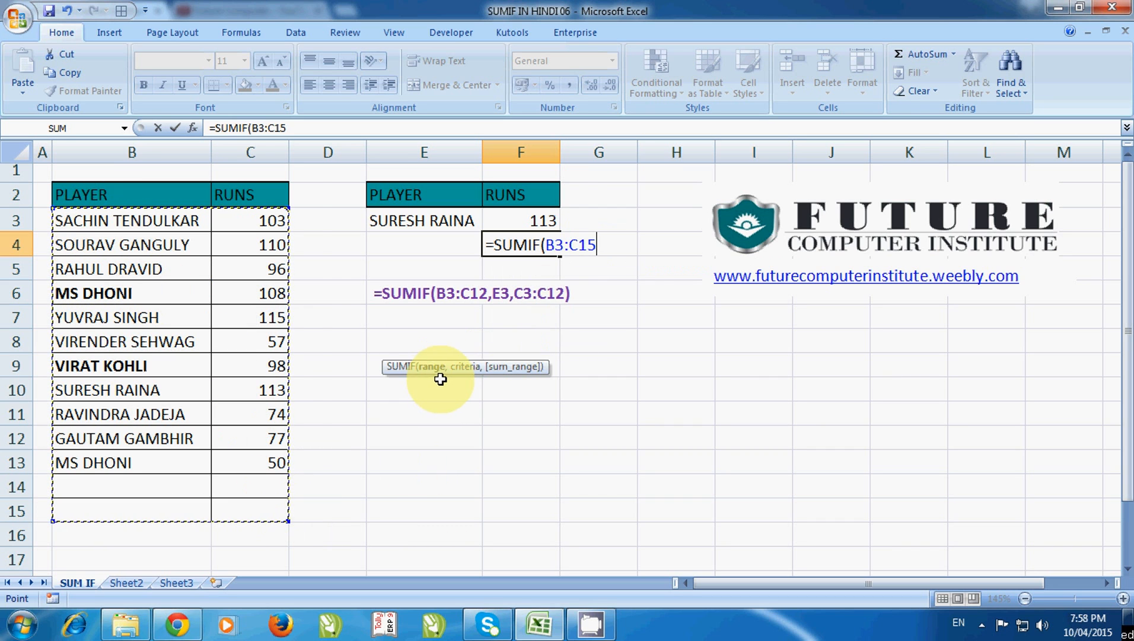
pyautogui.write(',')
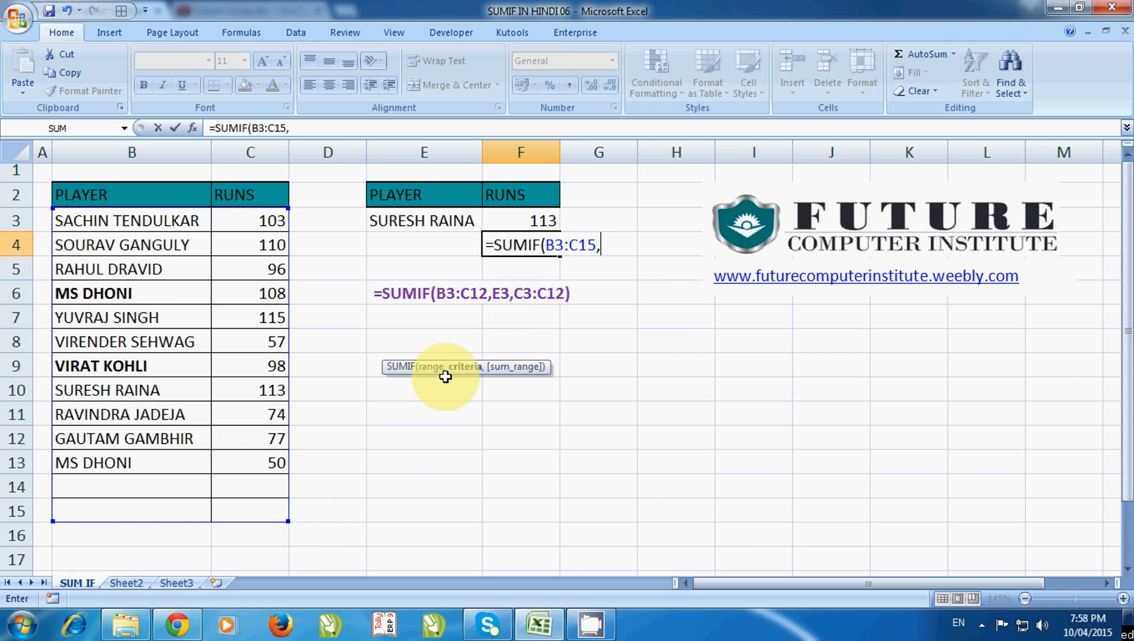
# Try different cells such as D2, E7, D4 and E4 as the criteria of the F4 SUMIF formula.
pyautogui.click(420, 220)
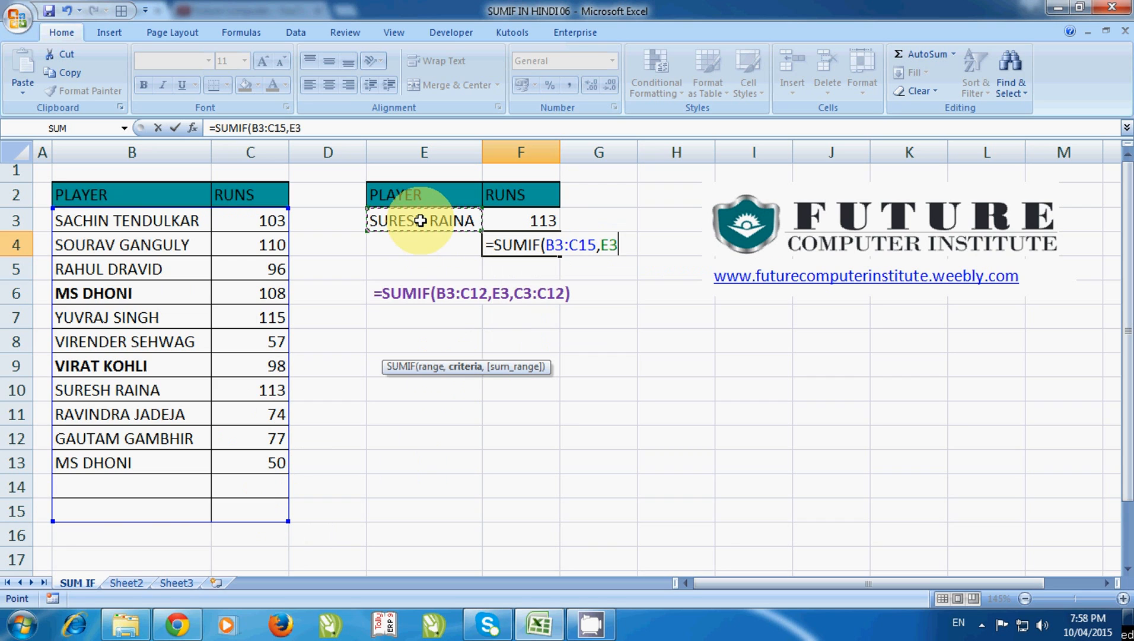
pyautogui.click(396, 248)
pyautogui.click(344, 241)
pyautogui.click(336, 204)
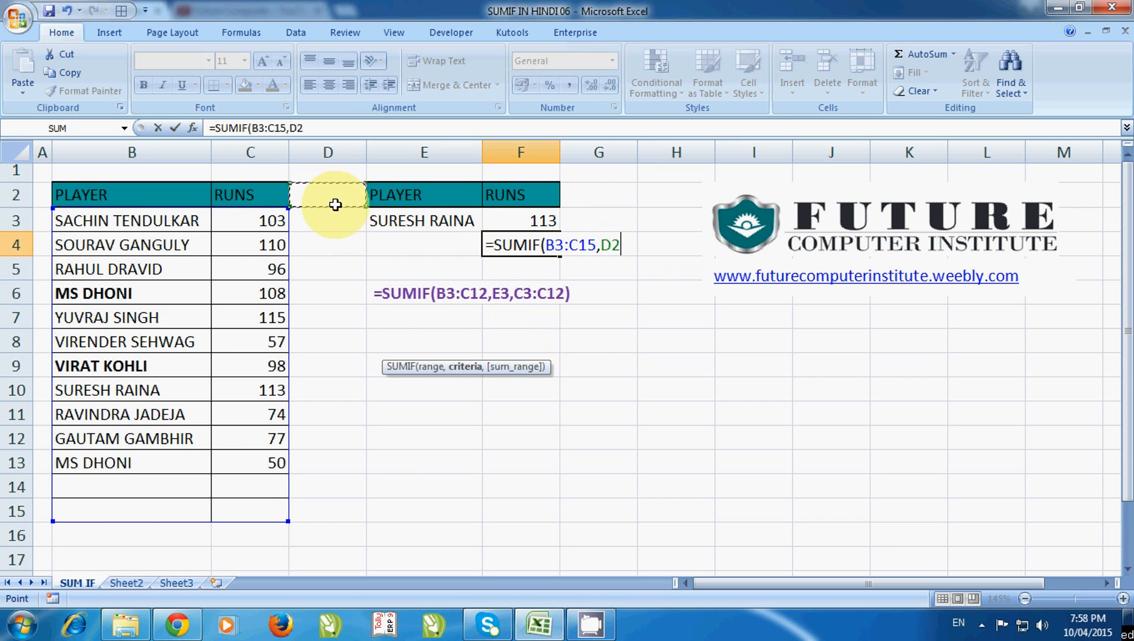
pyautogui.click(387, 250)
pyautogui.click(353, 271)
pyautogui.click(343, 295)
pyautogui.click(406, 326)
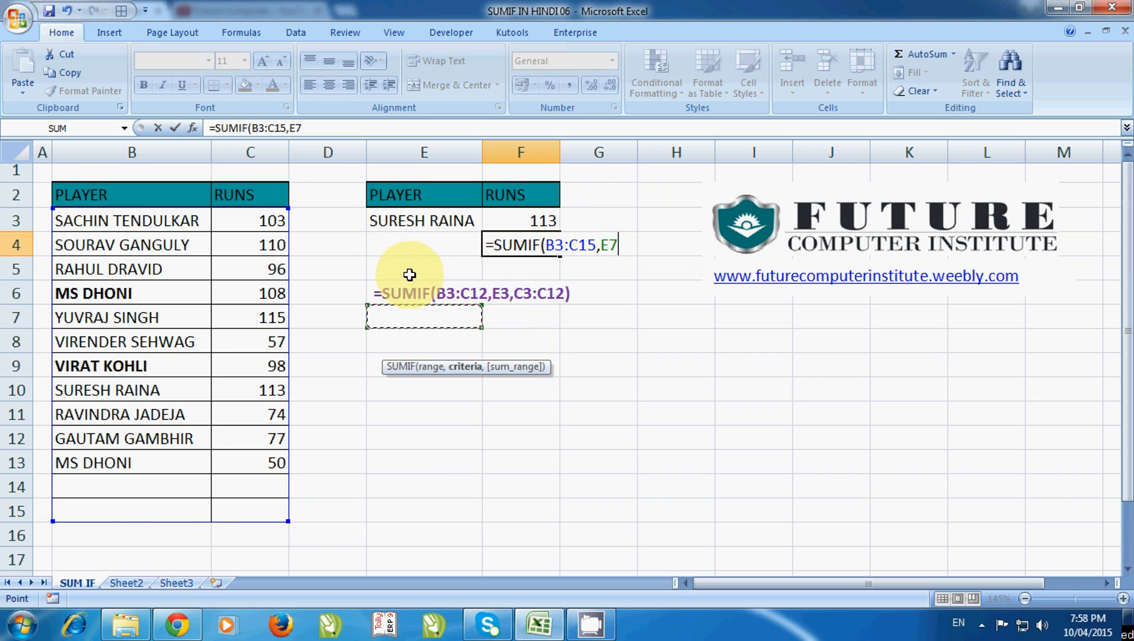
pyautogui.click(405, 271)
pyautogui.click(413, 248)
pyautogui.click(353, 249)
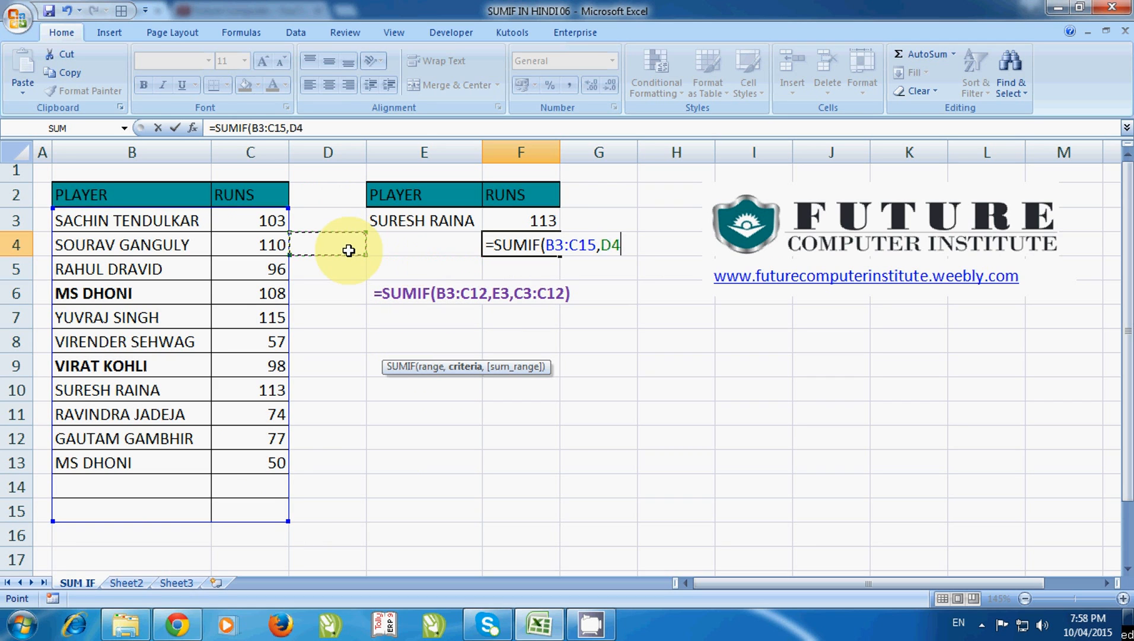
pyautogui.click(403, 248)
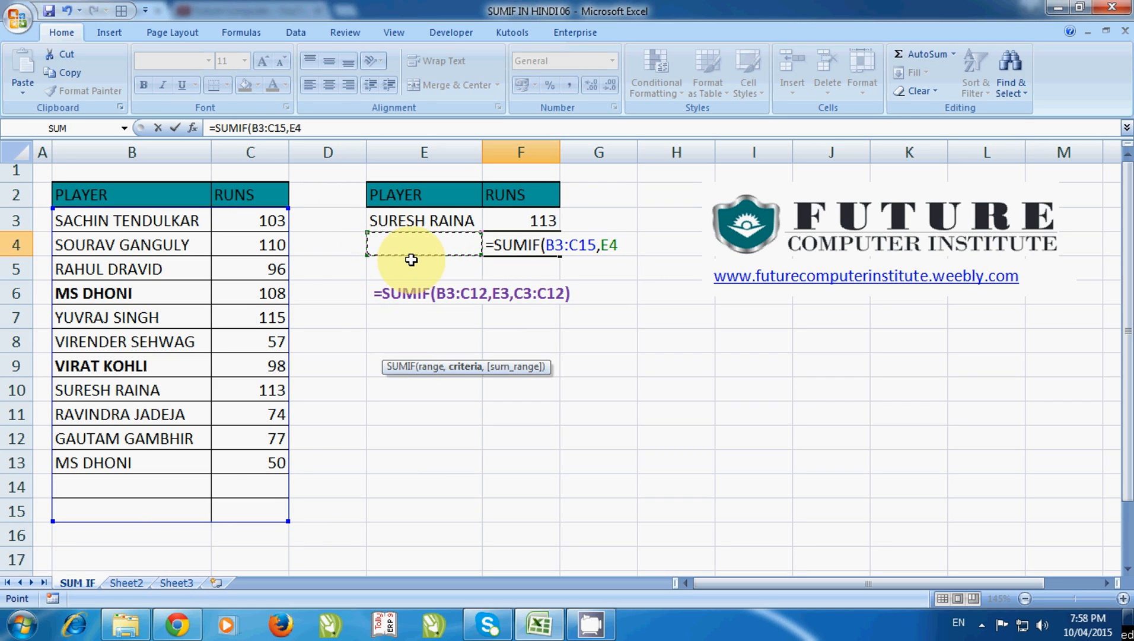
# Complete the F4 SUMIF formula with E3 as the criteria and C3:C15 as the sum range.
pyautogui.click(449, 220)
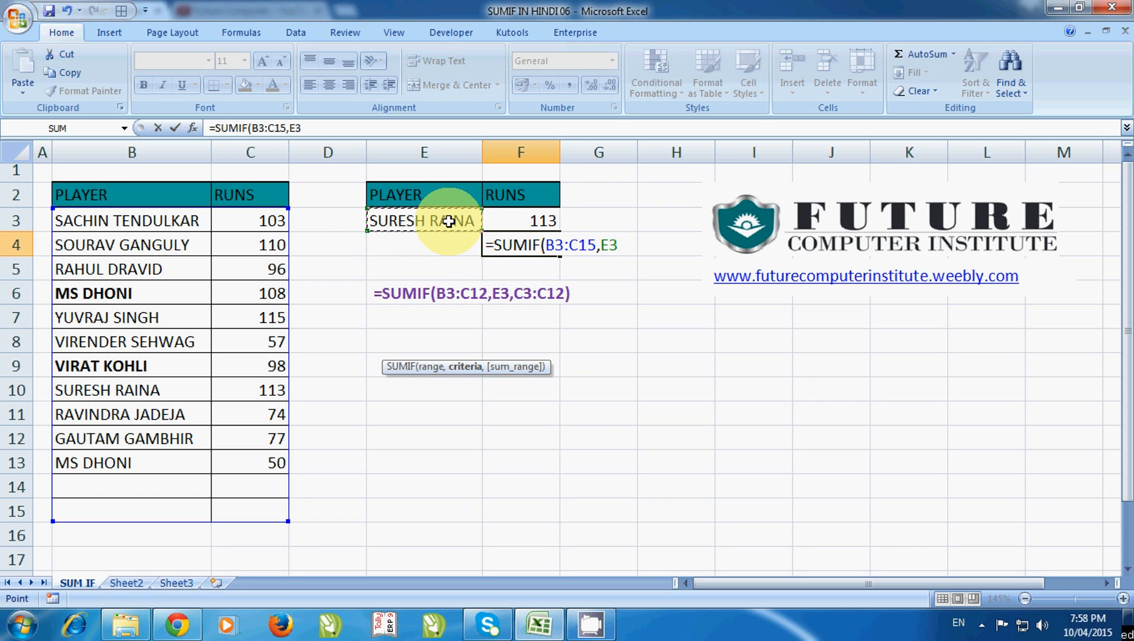
pyautogui.write(',')
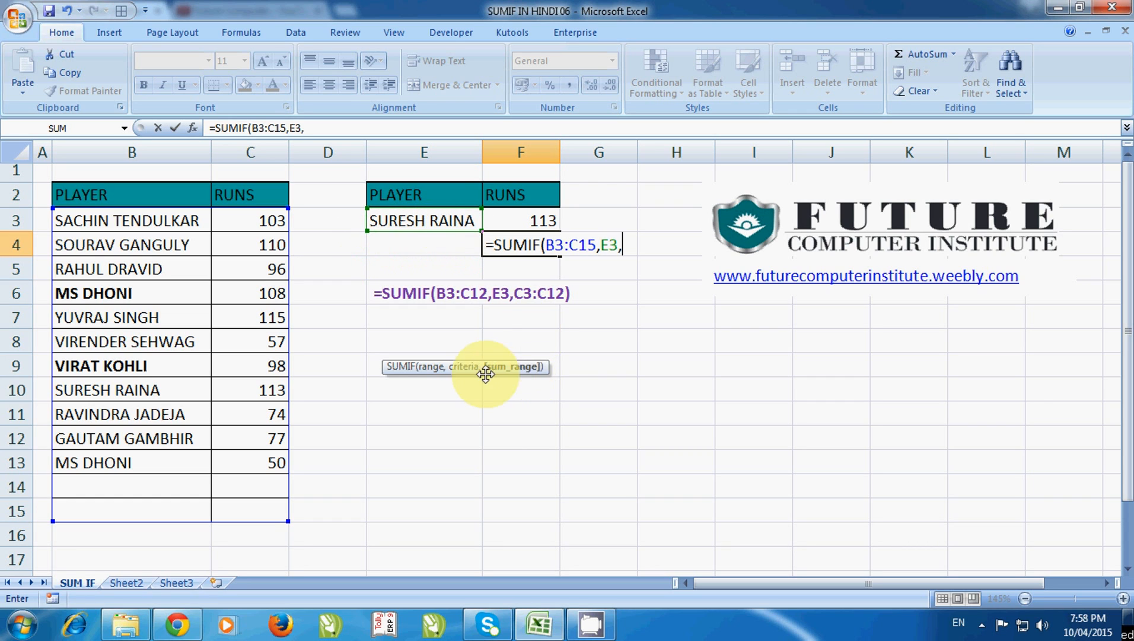
pyautogui.moveTo(252, 222); pyautogui.dragTo(264, 507)
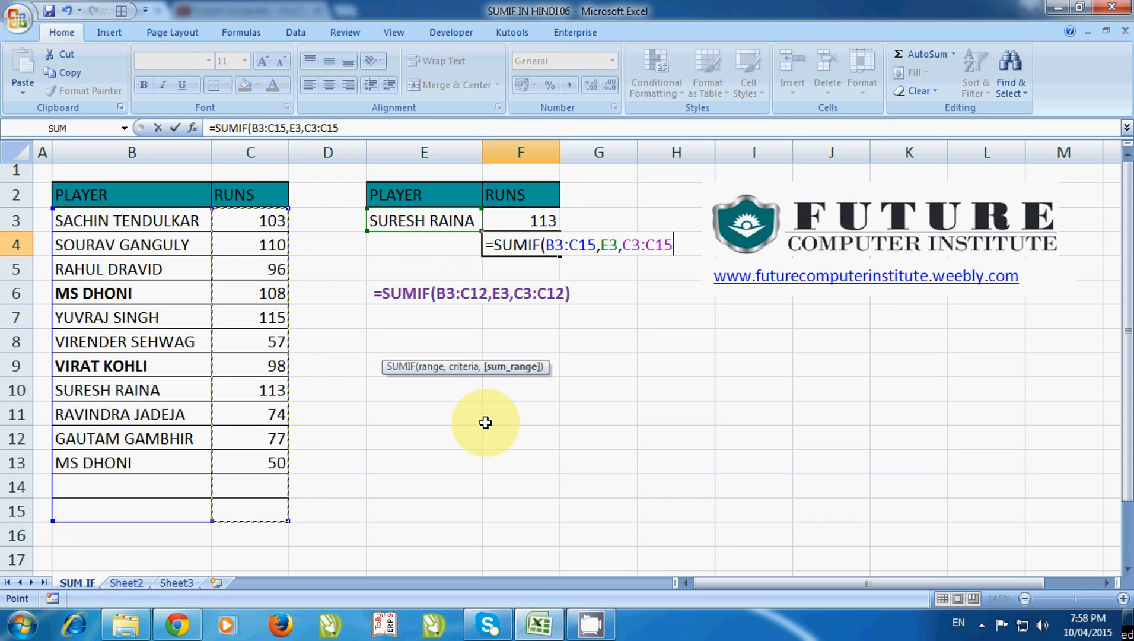
pyautogui.press('Return')
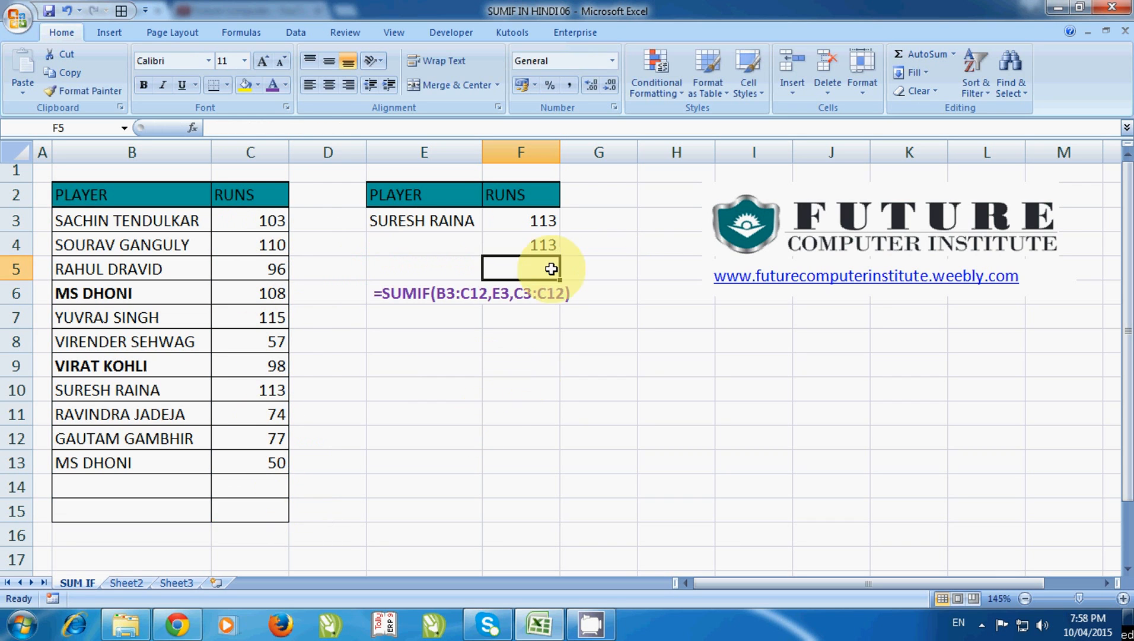
# Replace the lookup player in E3 with VIRAT KOHLI.
pyautogui.click(552, 250)
pyautogui.click(445, 229)
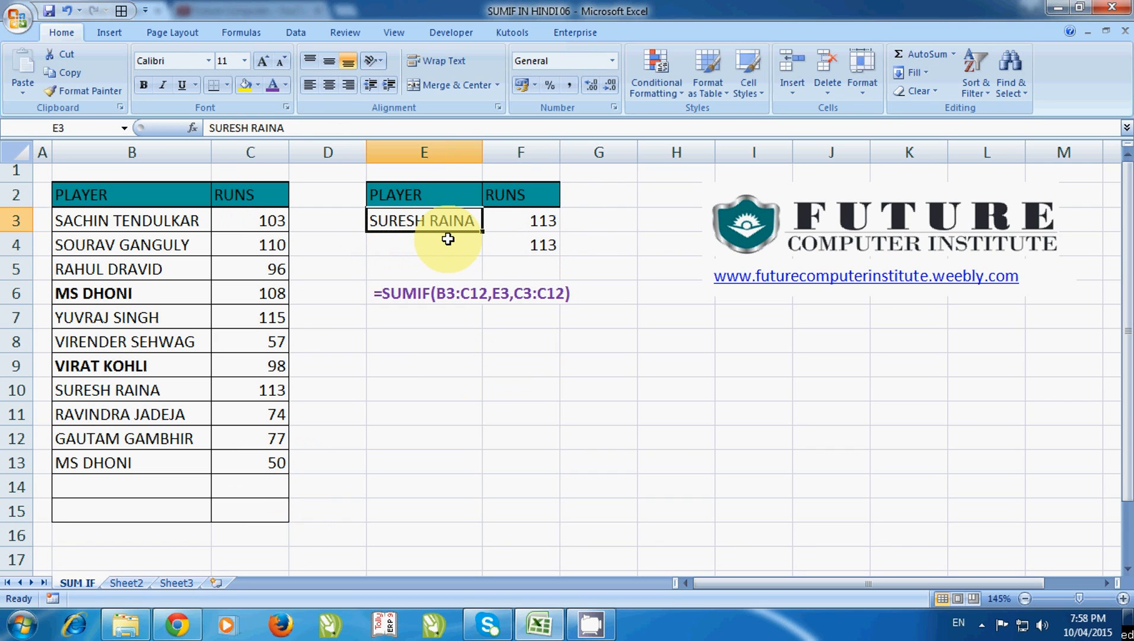
pyautogui.write('VIRAT KOHLI')
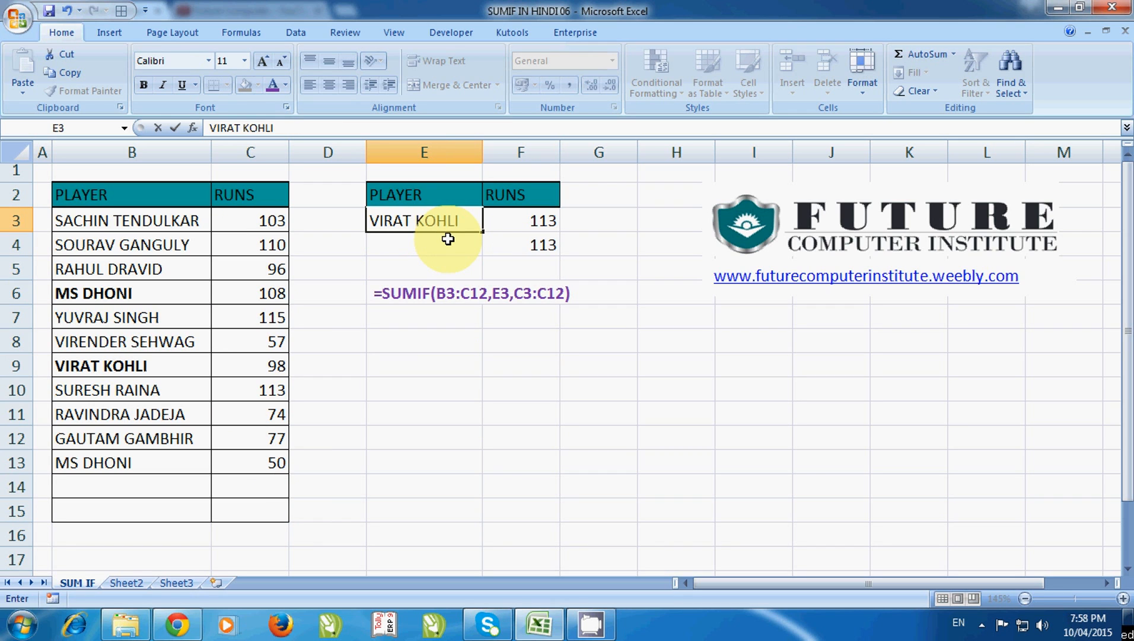
pyautogui.press('Return')
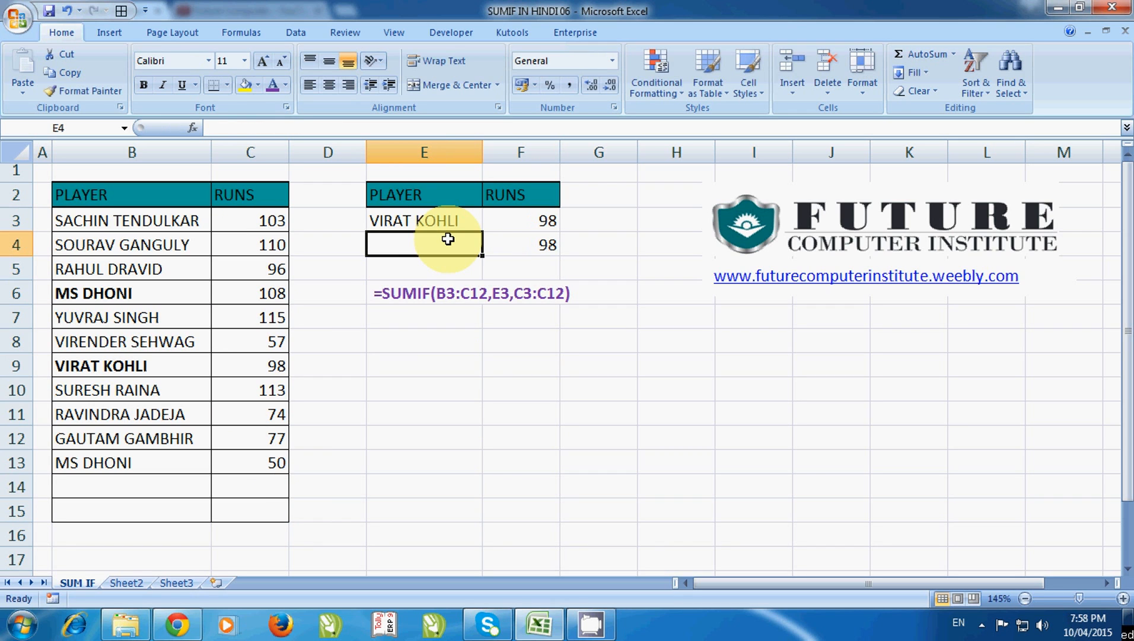
# Compare the results in F3 and F4 and delete the duplicate SUMIF formula from F4.
pyautogui.click(549, 221)
pyautogui.click(538, 251)
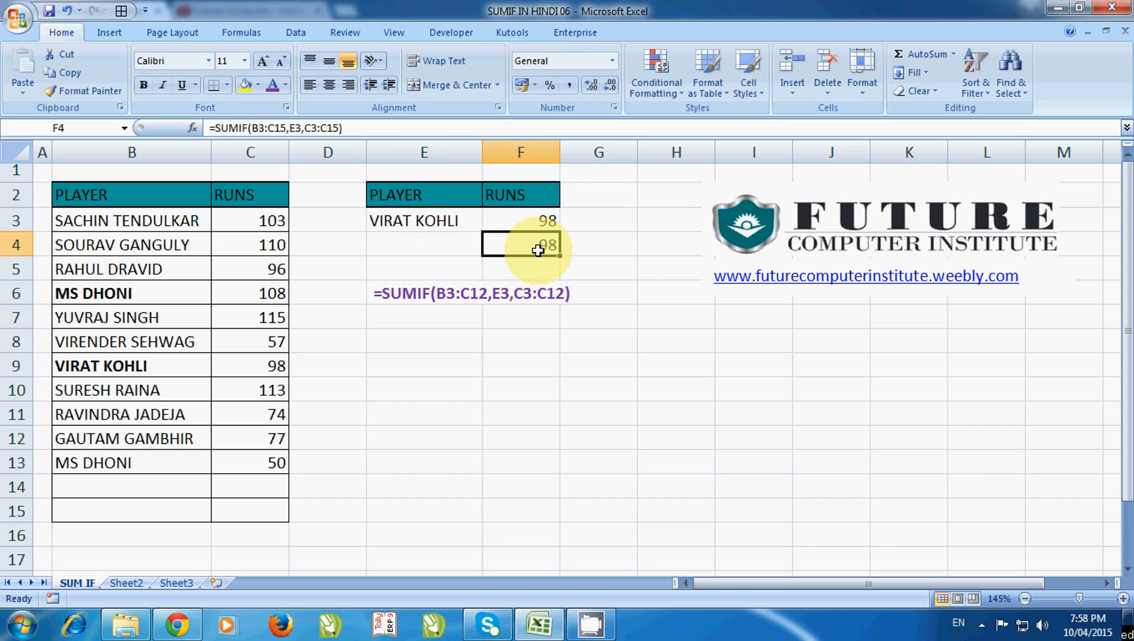
pyautogui.press('Delete')
pyautogui.click(430, 252)
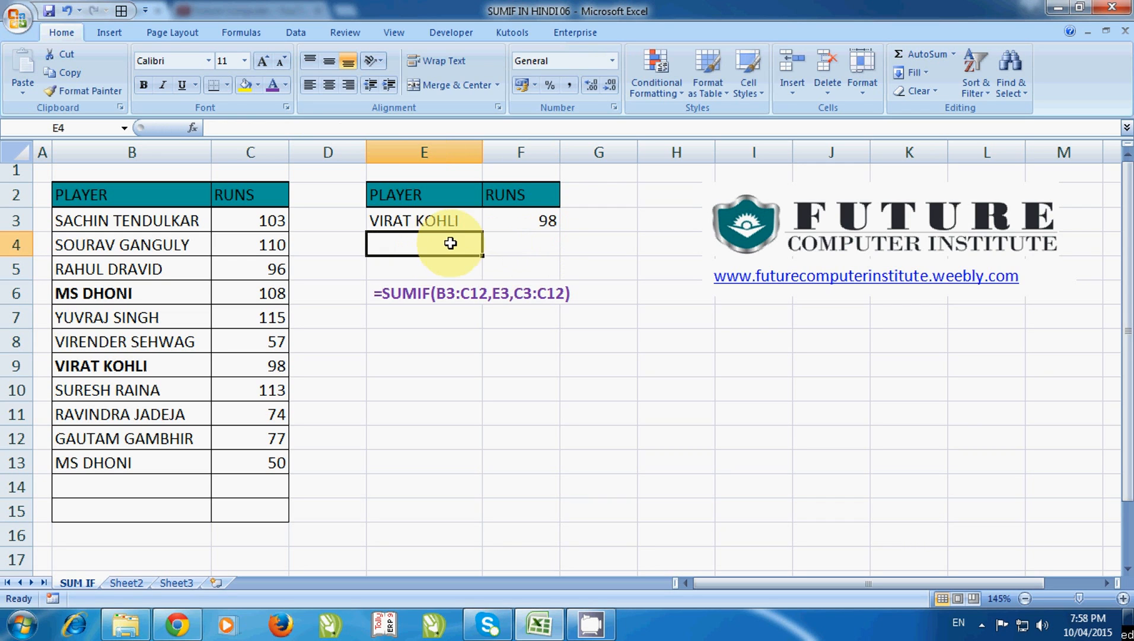
pyautogui.click(517, 247)
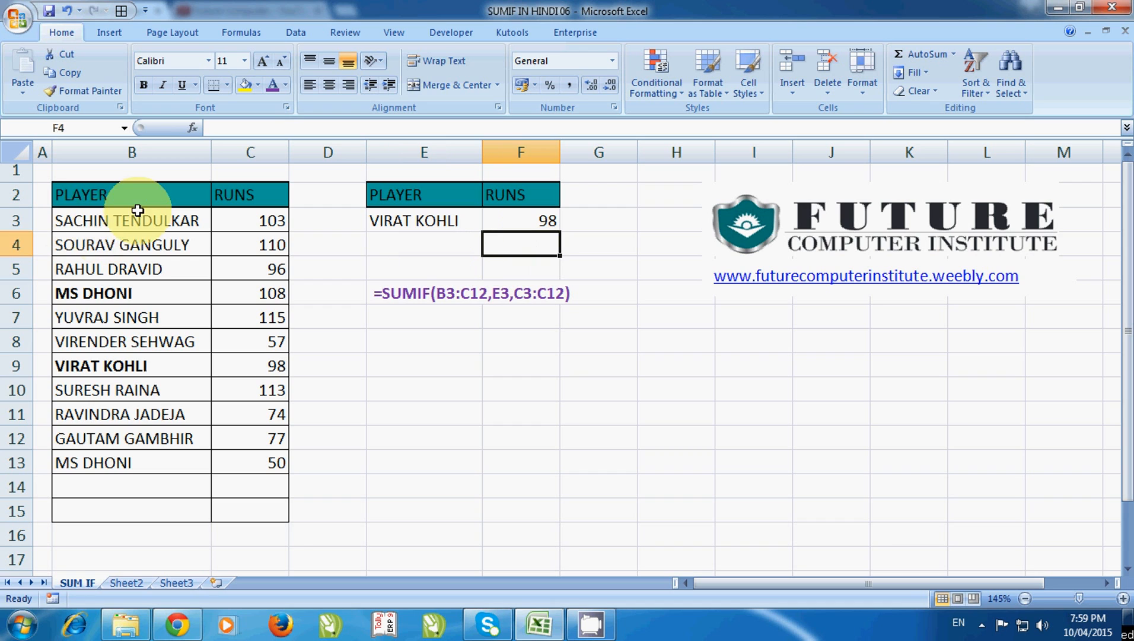
# Review the PLAYER and RUNS columns, the lookup player in E3 and the SUMIF formula in F3.
pyautogui.moveTo(137, 211); pyautogui.dragTo(143, 365)
pyautogui.moveTo(270, 221); pyautogui.dragTo(260, 331)
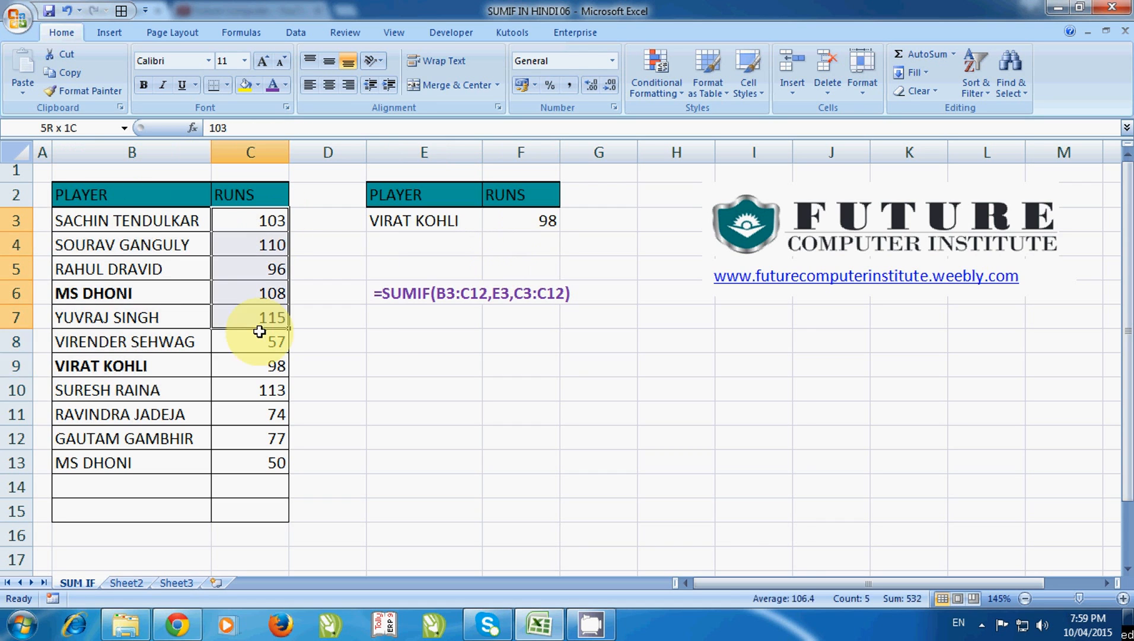
pyautogui.click(377, 344)
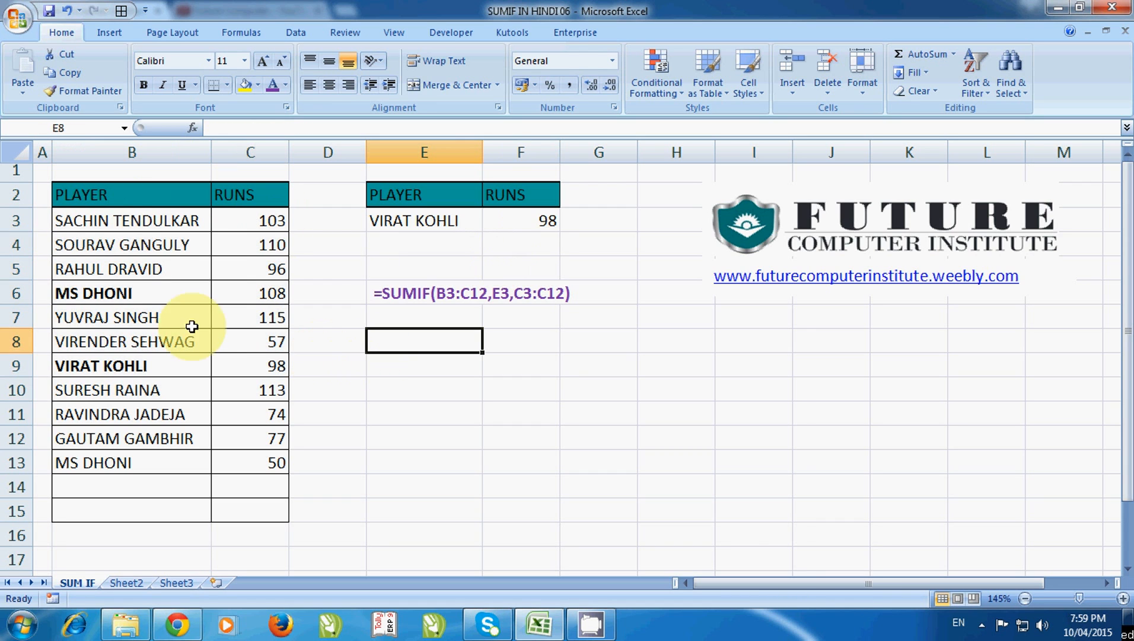
pyautogui.click(127, 223)
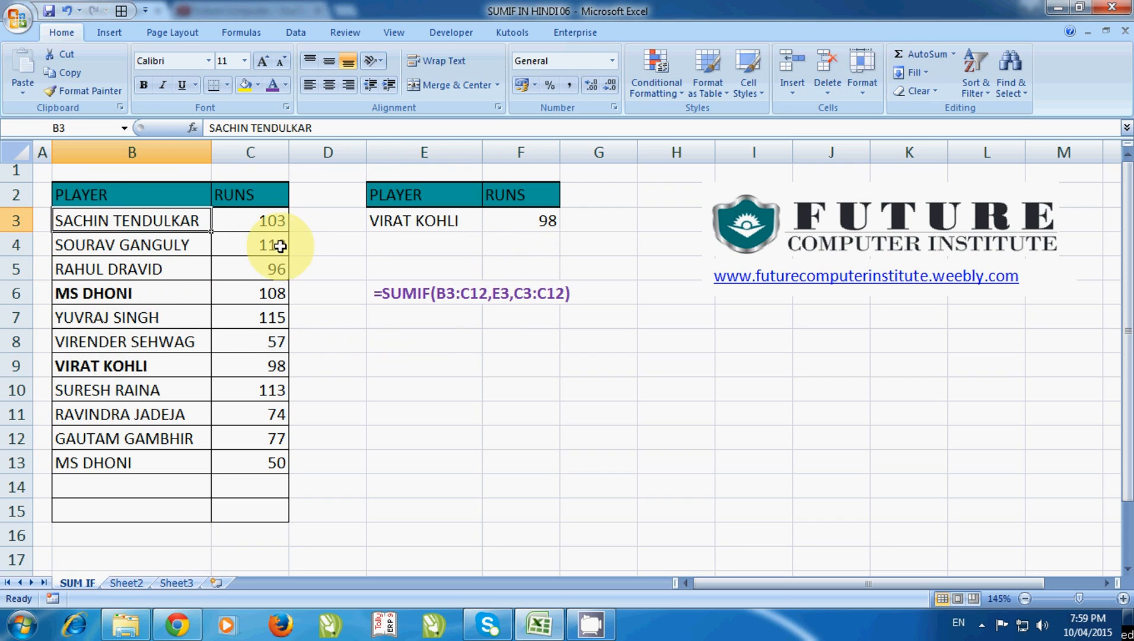
pyautogui.click(272, 266)
pyautogui.click(279, 364)
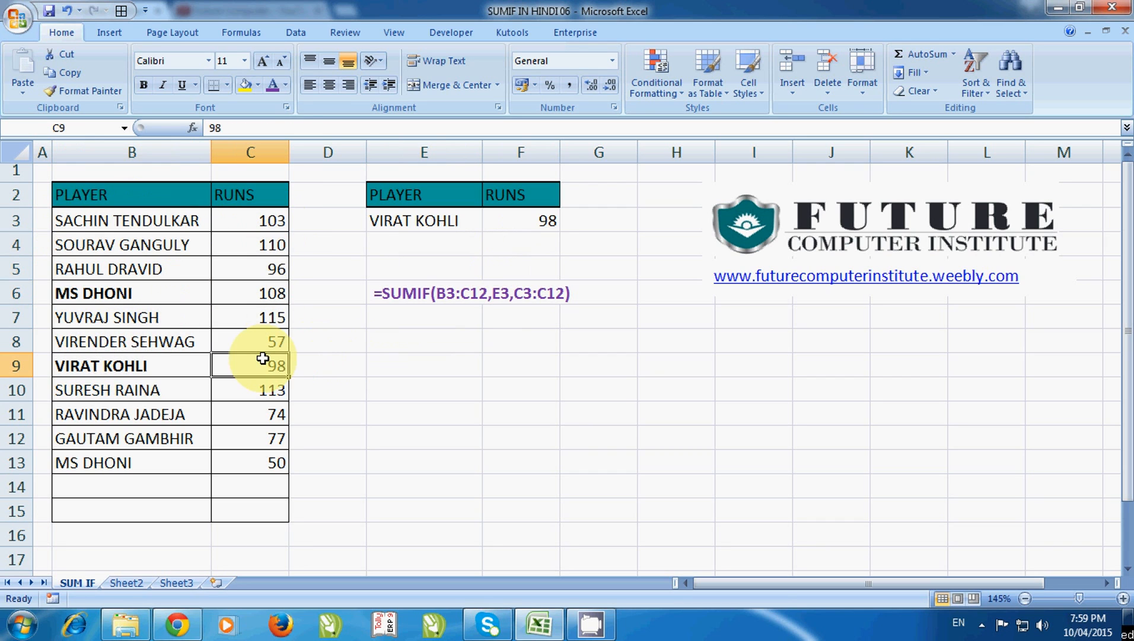
pyautogui.click(116, 219)
pyautogui.click(393, 220)
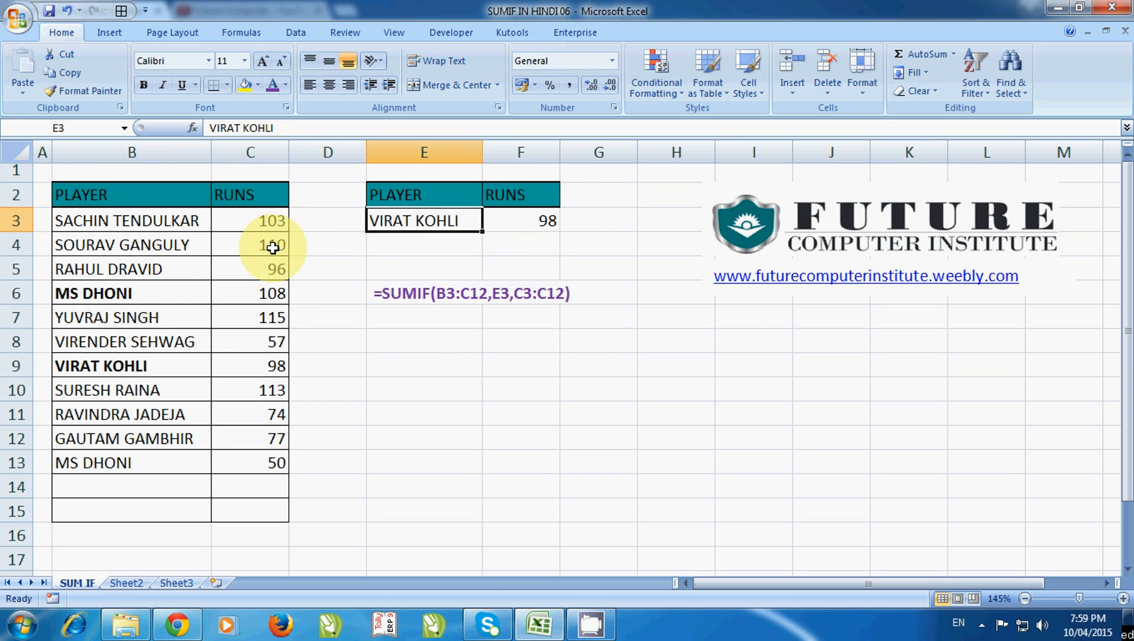
pyautogui.click(553, 221)
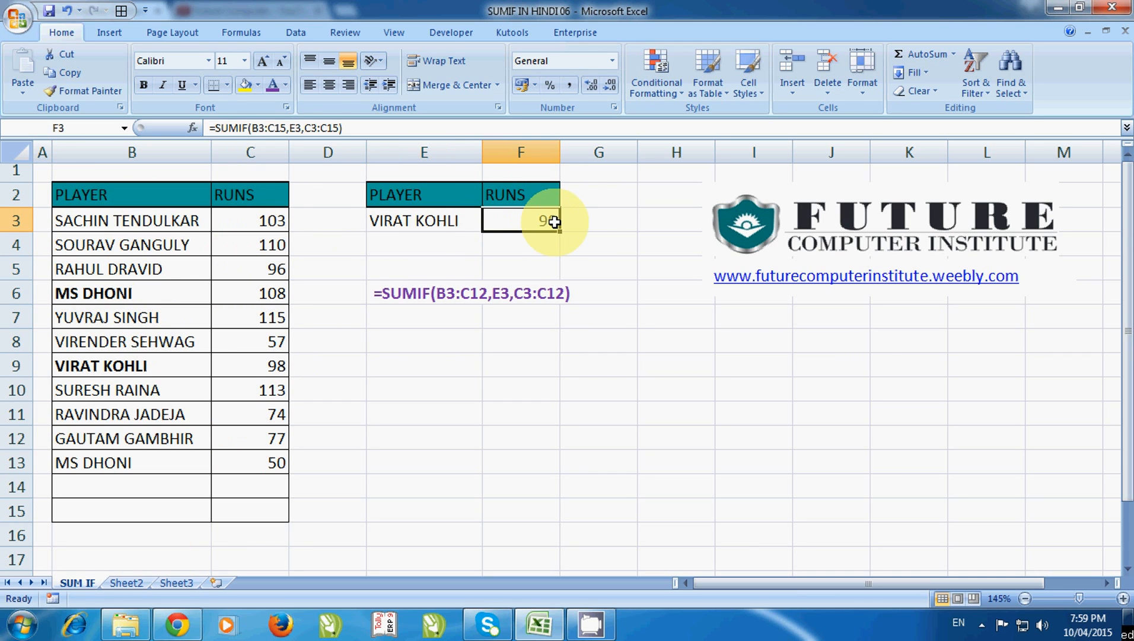
pyautogui.click(519, 358)
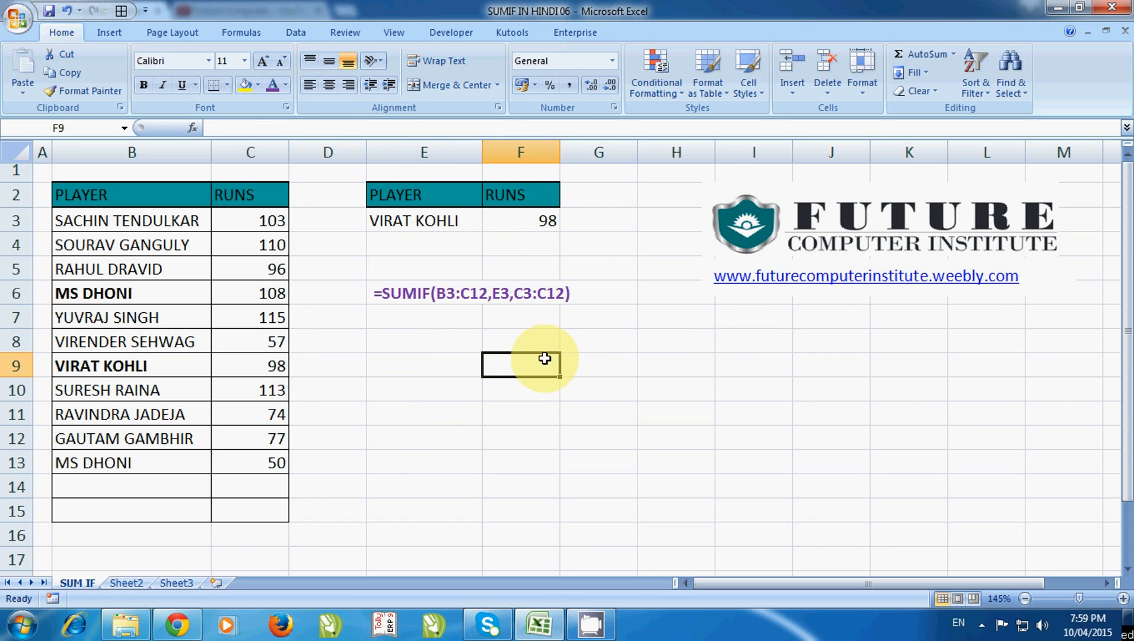
# Switch to Chrome and look through the course list on the Future Computer Institute home page.
pyautogui.click(178, 624)
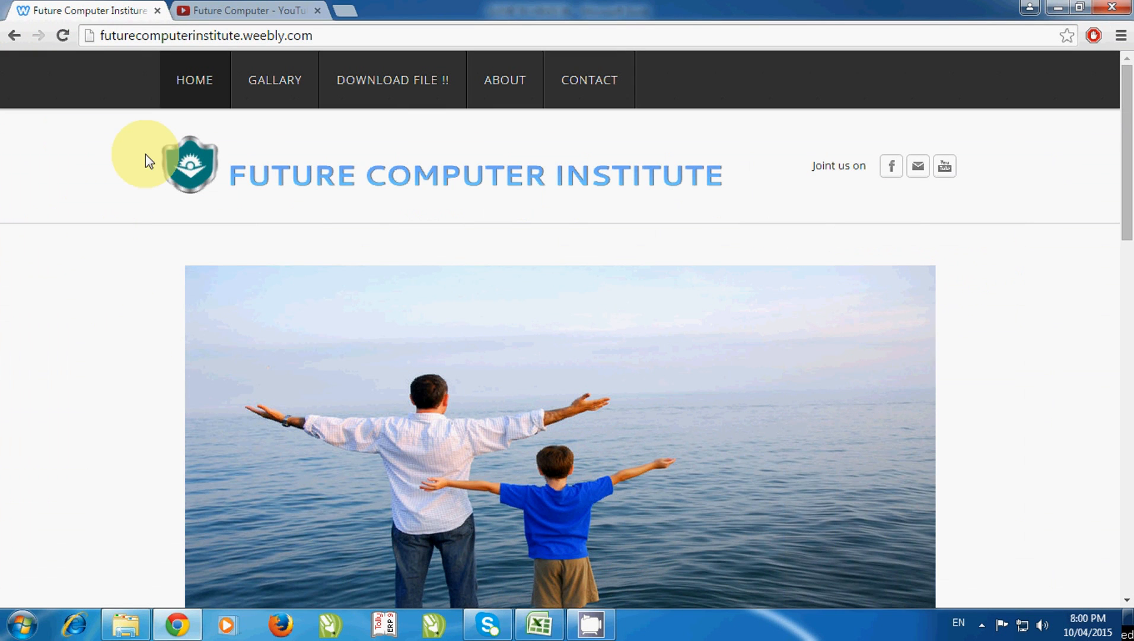
pyautogui.scroll(-8, 146, 155)
pyautogui.scroll(-9, 146, 156)
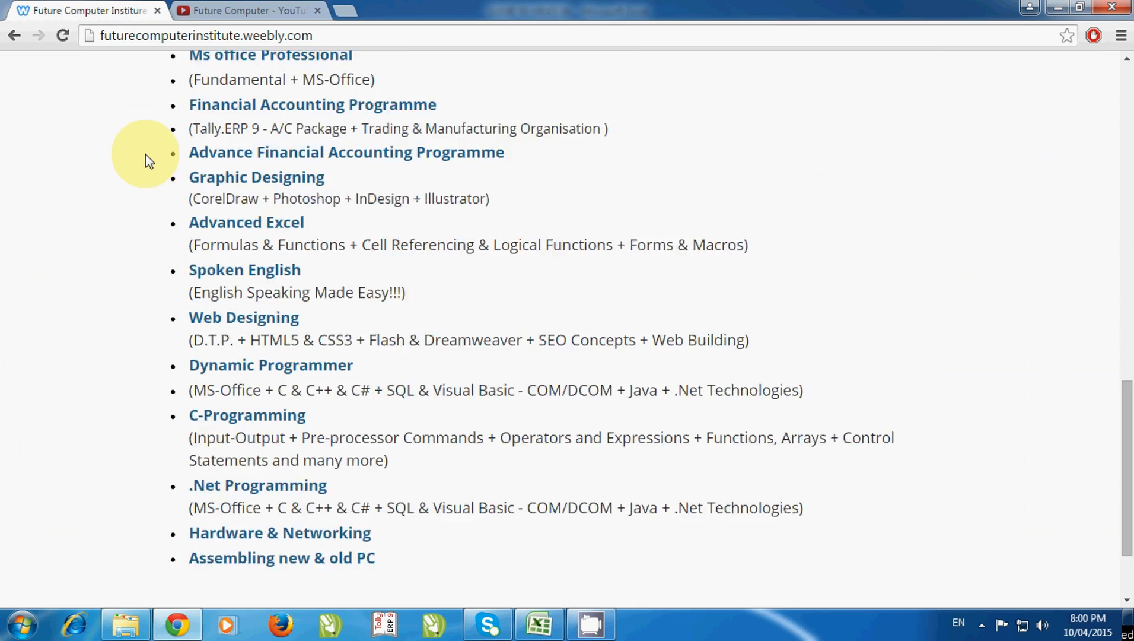
# Open the Excel Training File page from the institute site's download section.
pyautogui.scroll(7, 145, 153)
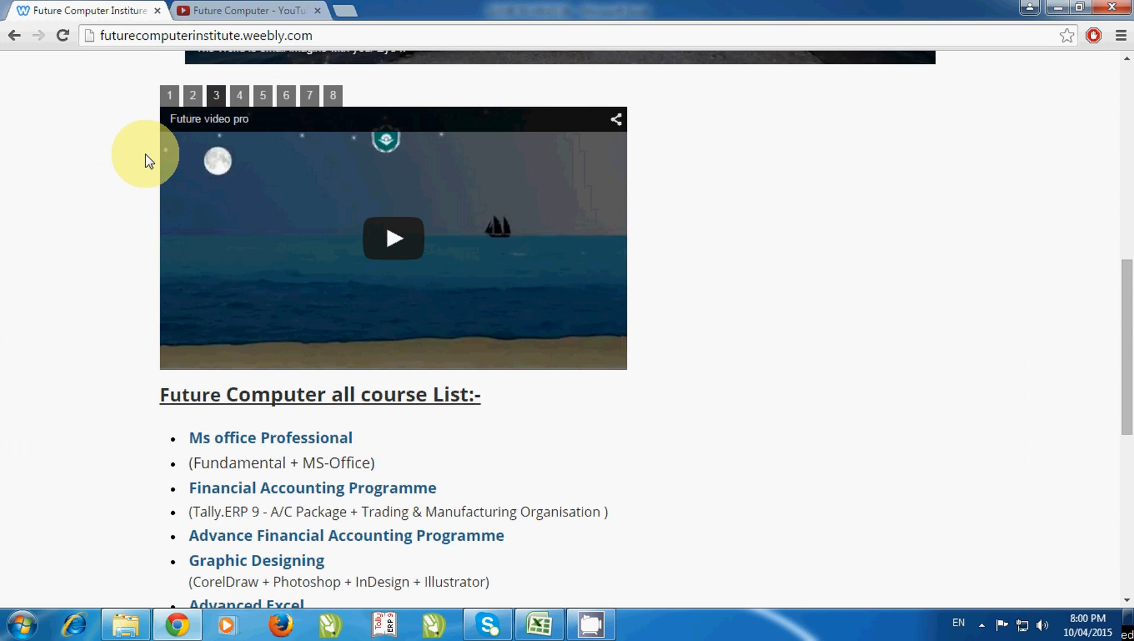
pyautogui.scroll(5, 146, 153)
pyautogui.scroll(5, 146, 153)
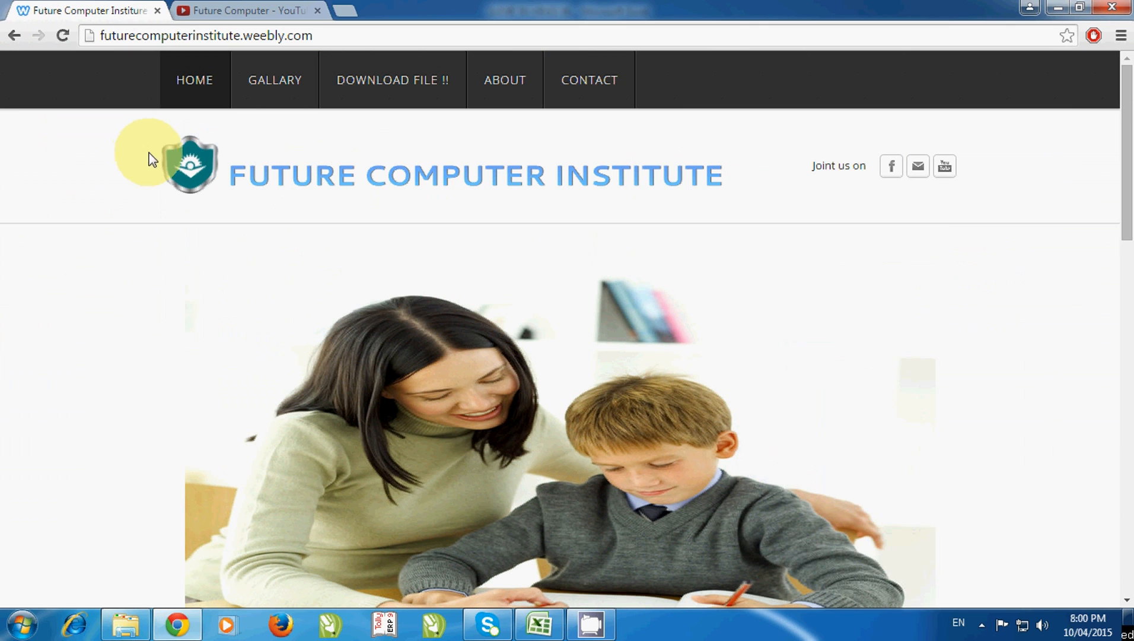
pyautogui.moveTo(383, 82)
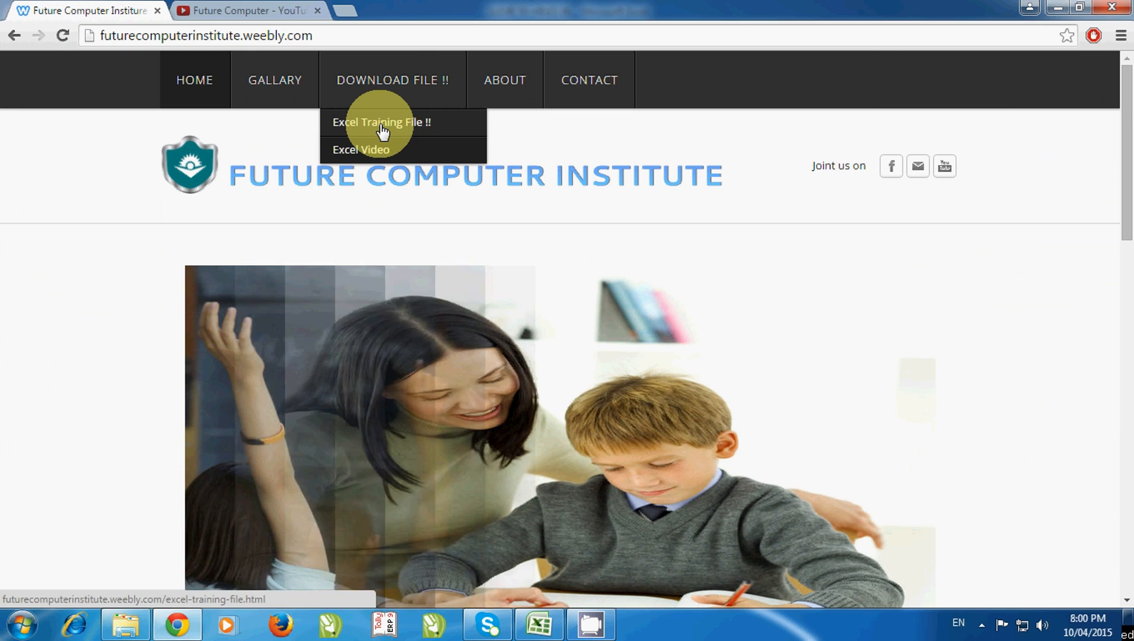
pyautogui.click(418, 124)
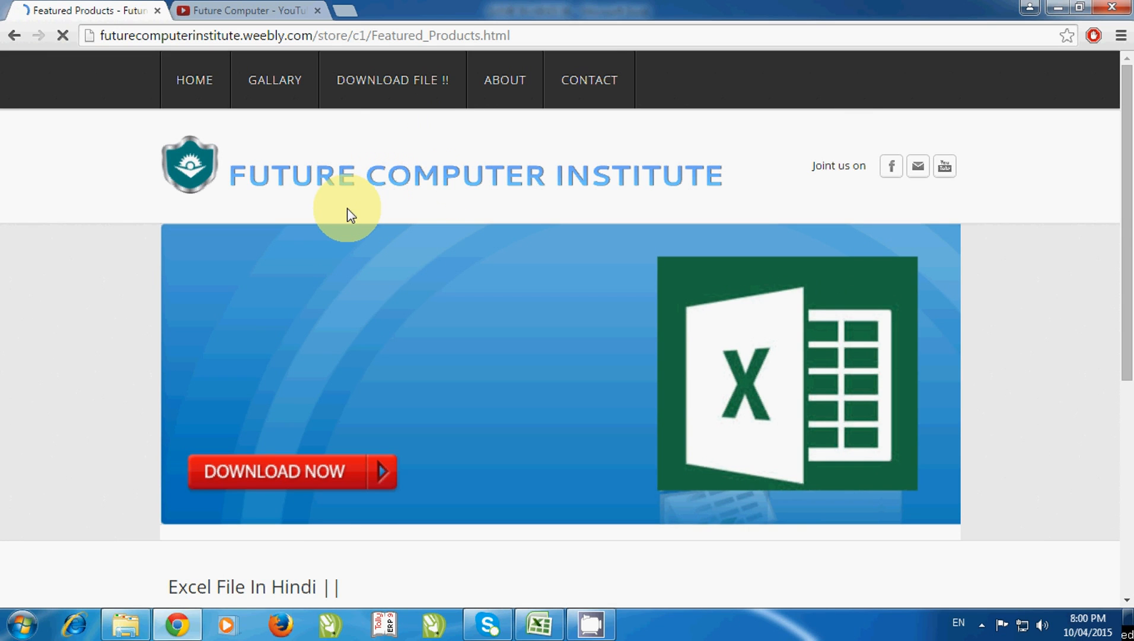
# Look through the downloadable workbooks listed under Excel File In Hindi.
pyautogui.scroll(-3, 348, 210)
pyautogui.scroll(-3, 348, 210)
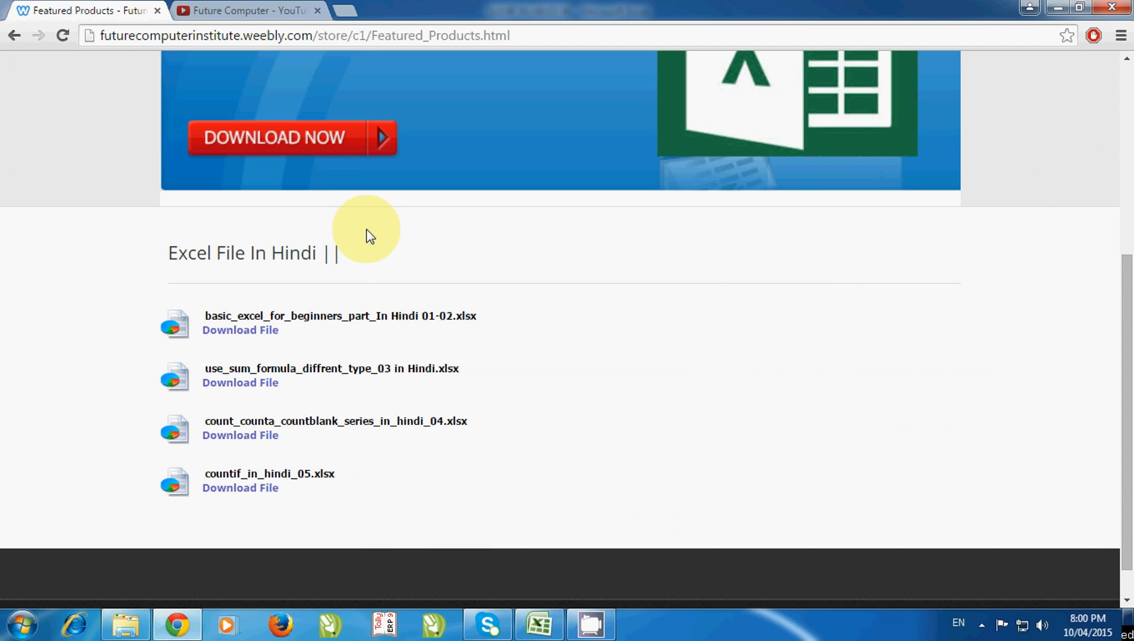
pyautogui.scroll(-1, 350, 262)
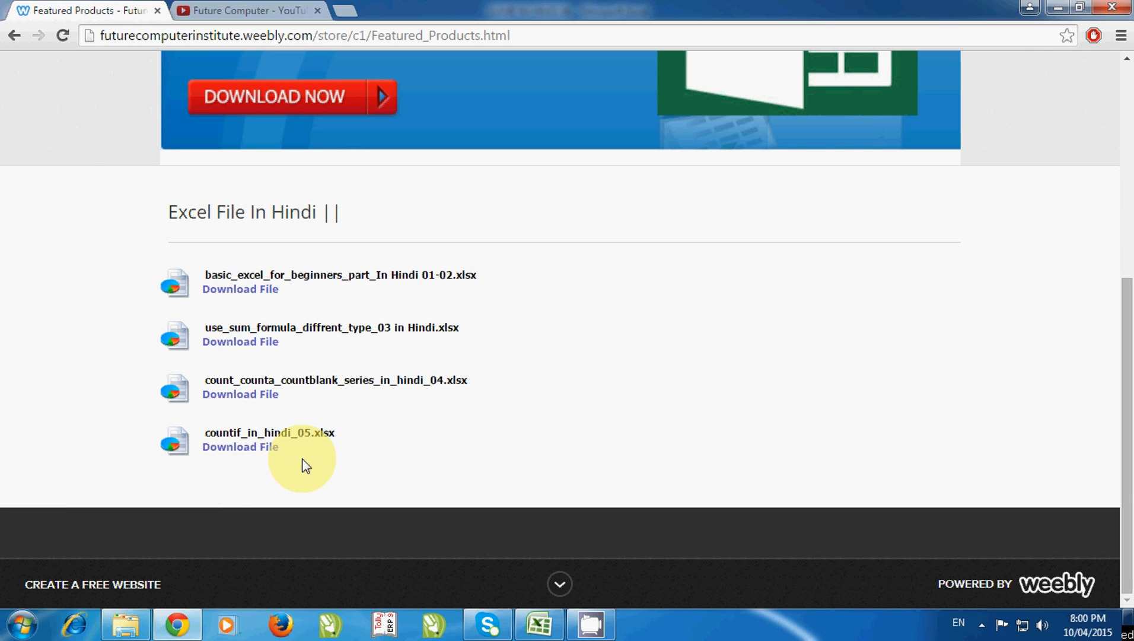
pyautogui.scroll(3, 302, 466)
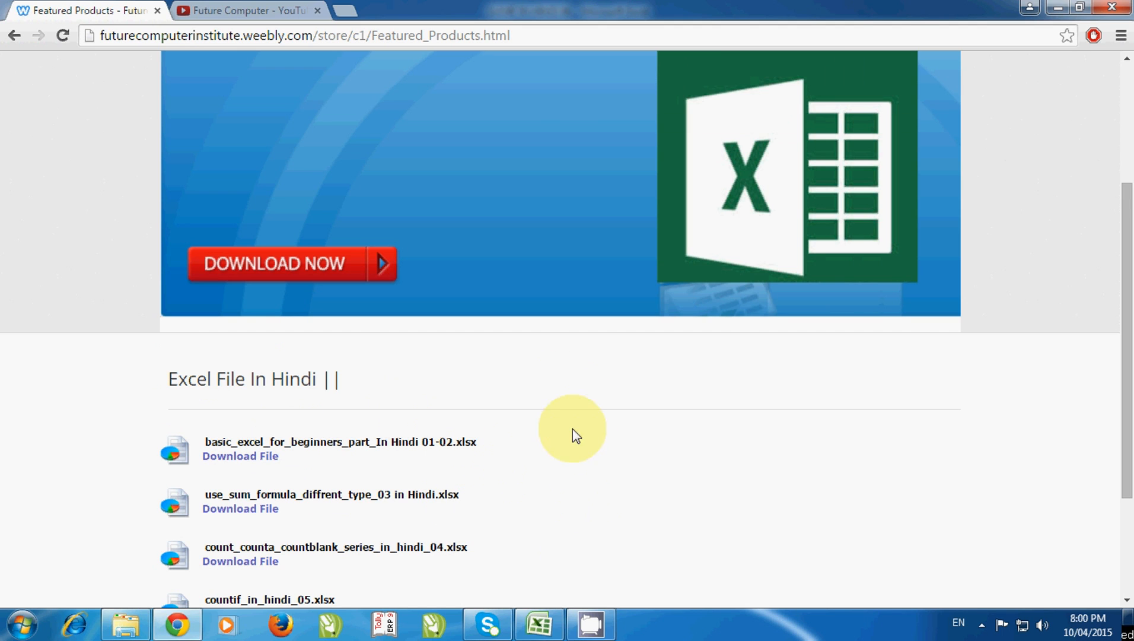
# Switch back to the SUMIF workbook in Excel and select the empty cell H7.
pyautogui.click(551, 629)
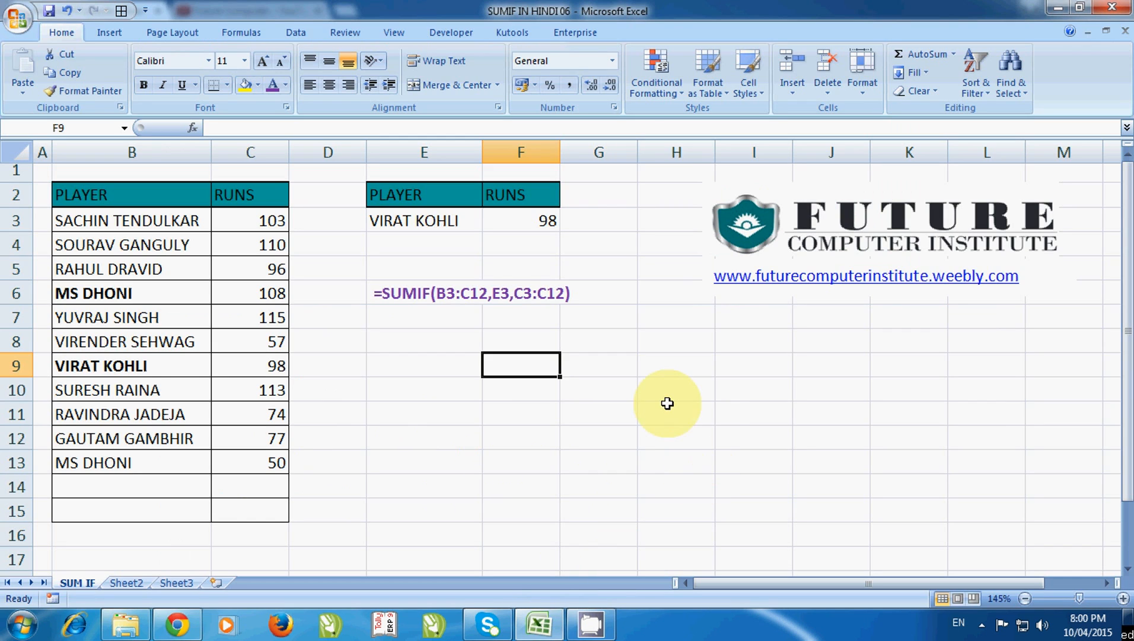
pyautogui.click(660, 385)
pyautogui.click(641, 316)
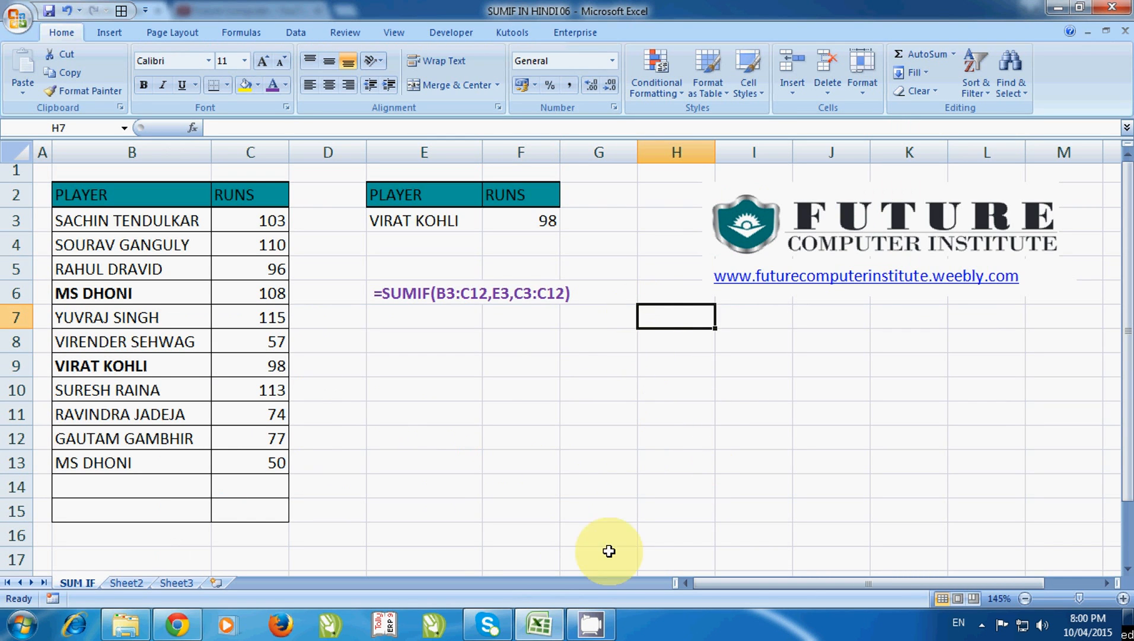